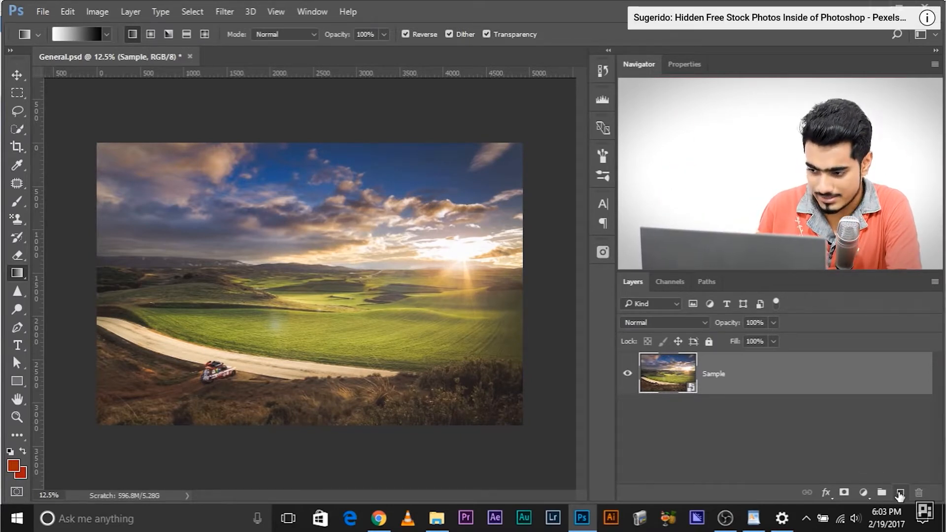
Add a new empty layer above the Sample layer and turn off Reverse for the black-to-white gradient.
{"action": "left_click", "coordinate": [899, 493]}
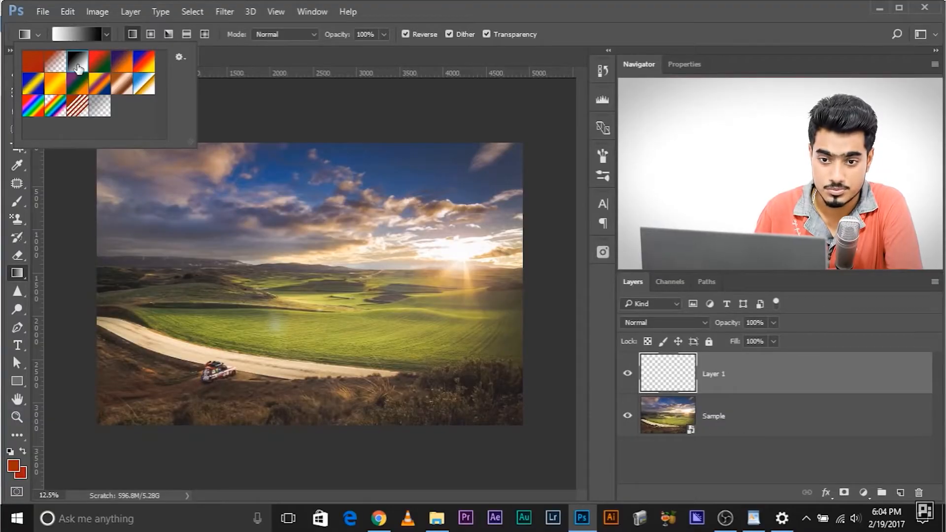
{"action": "left_click", "coordinate": [105, 34]}
{"action": "left_click", "coordinate": [105, 34]}
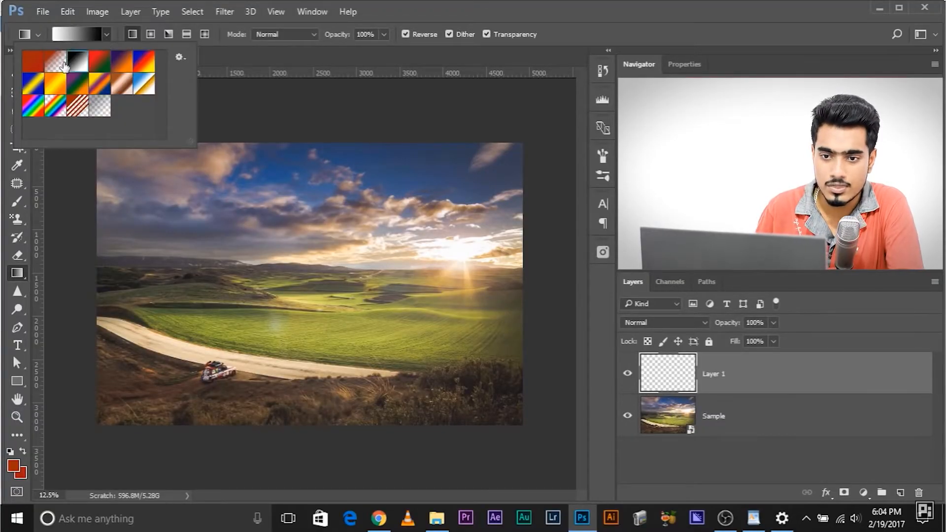
{"action": "left_click", "coordinate": [105, 35]}
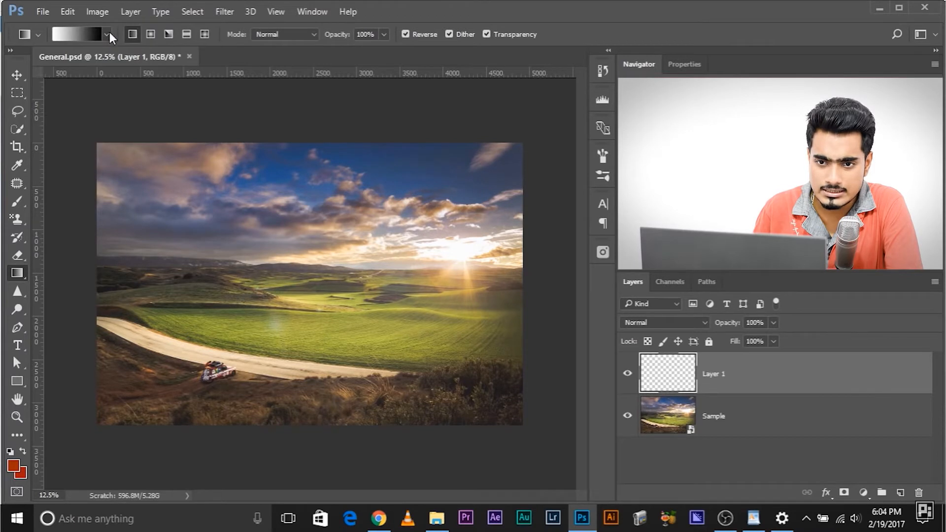
{"action": "left_click", "coordinate": [416, 39]}
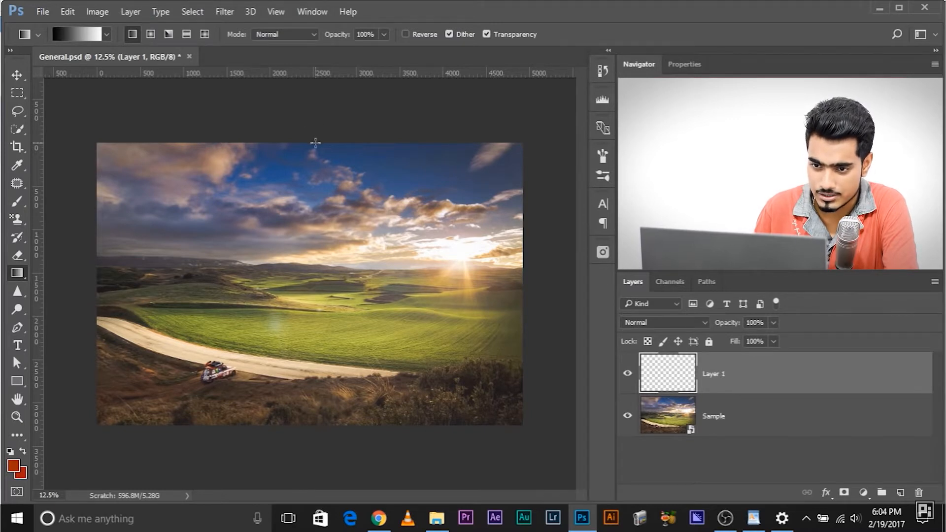
Fill the new layer with a linear black-to-white gradient from the photo's top to its bottom and set its blend mode to Multiply.
{"action": "left_click_drag", "start_coordinate": [315, 143], "coordinate": [309, 418]}
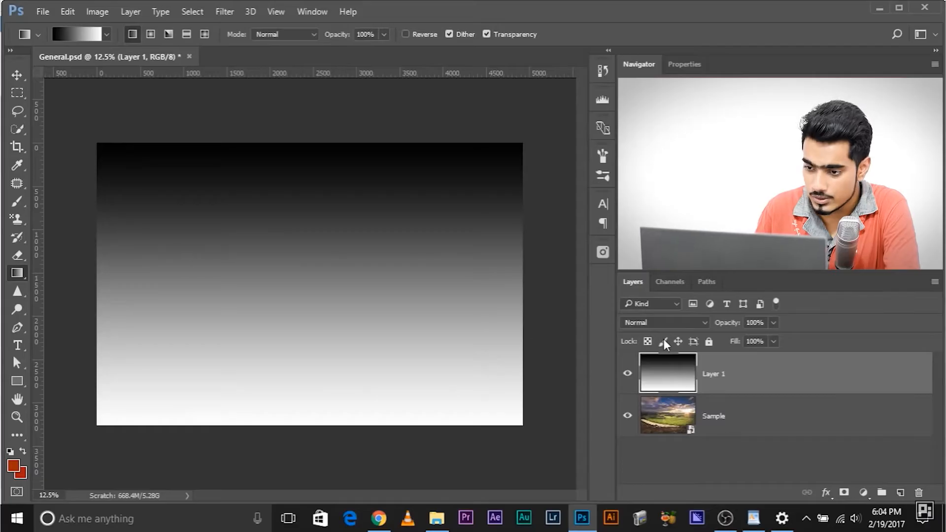
{"action": "left_click", "coordinate": [663, 323]}
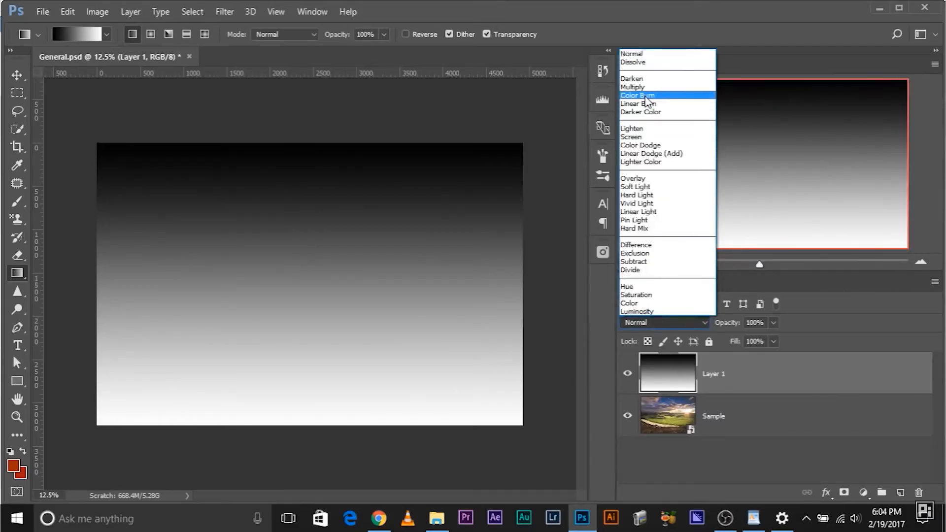
{"action": "left_click", "coordinate": [640, 87]}
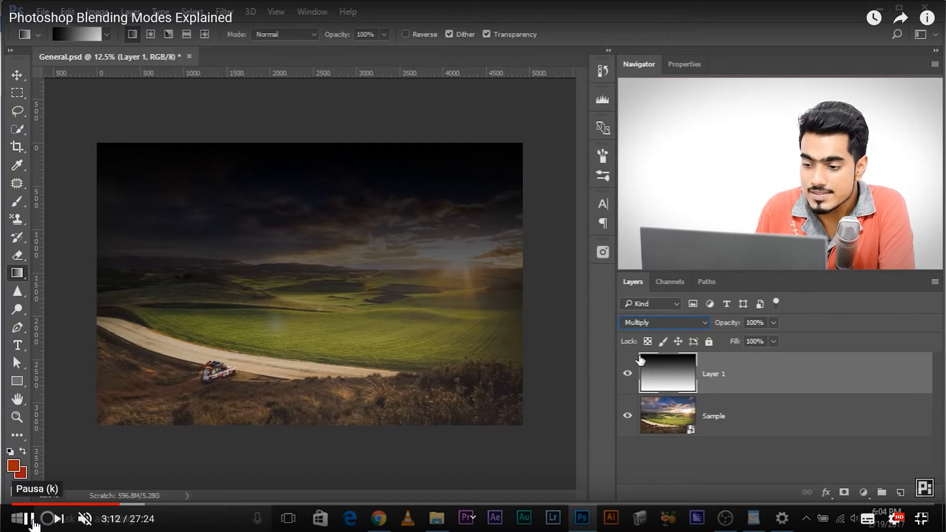
Pause the tutorial video, leave full screen and highlight its title "Photoshop Blending Modes Explained" on the YouTube page.
{"action": "left_click", "coordinate": [28, 518]}
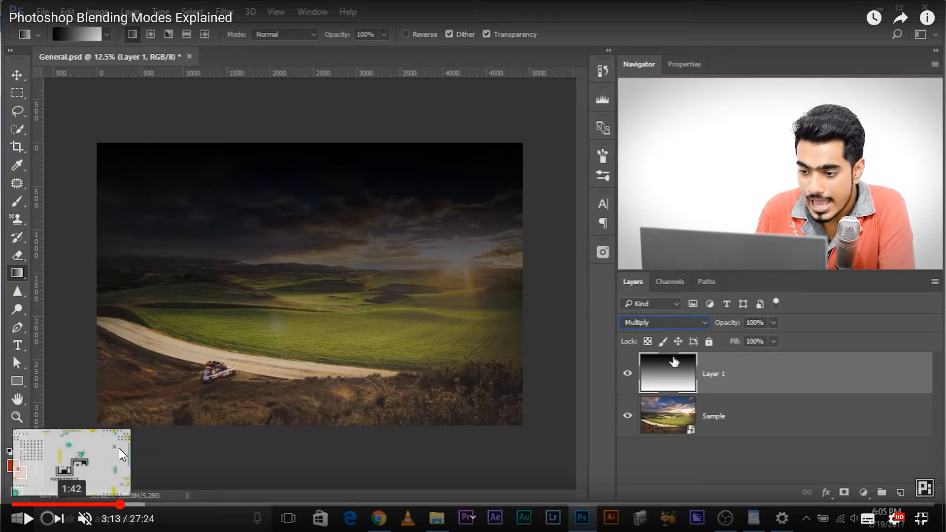
{"action": "key", "text": "Escape"}
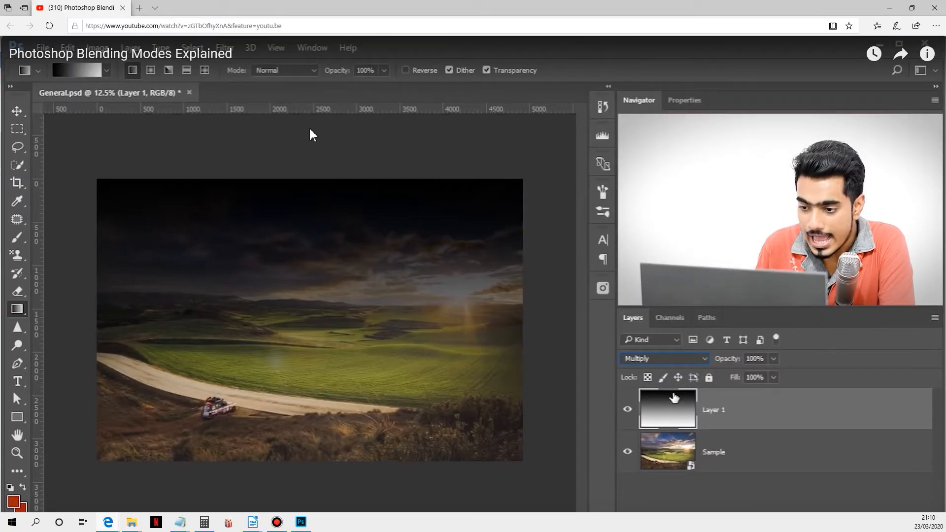
{"action": "key", "text": "Escape"}
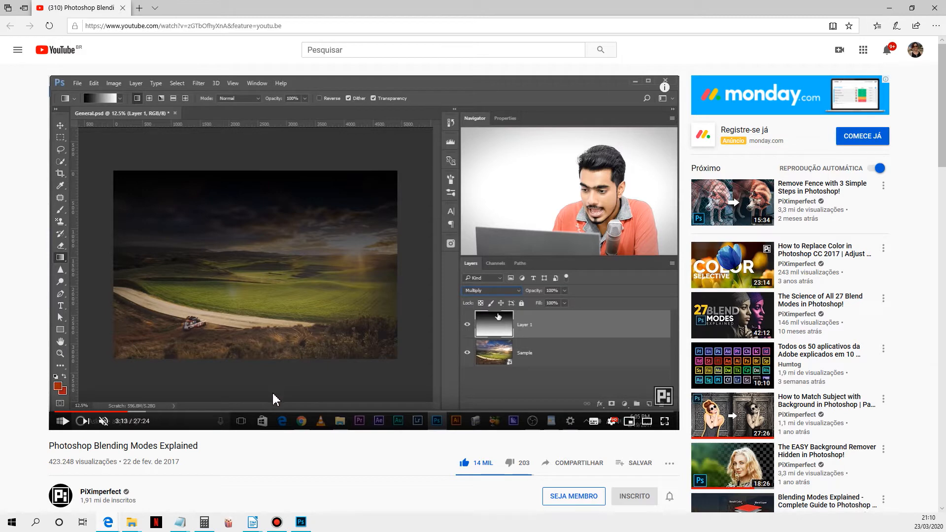
{"action": "left_click_drag", "start_coordinate": [198, 446], "coordinate": [89, 447]}
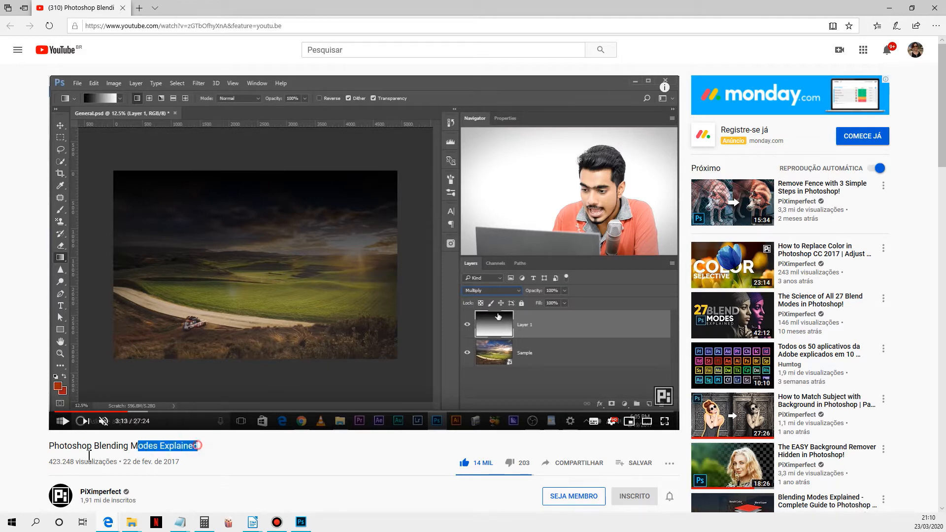
{"action": "triple_click", "coordinate": [51, 446]}
{"action": "scroll", "coordinate": [225, 450], "scroll_direction": "down", "scroll_amount": 4}
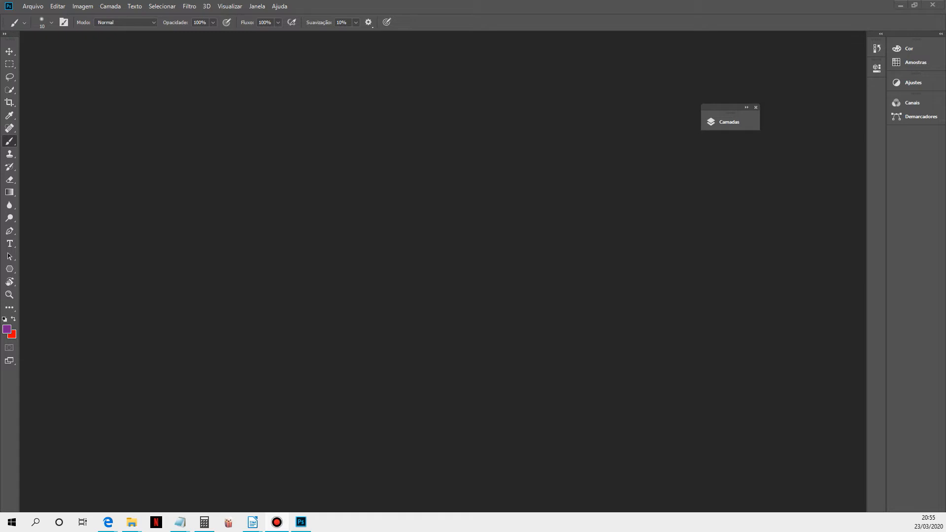
In Photoshop, open the green mountain landscape JPG from the Blending modes folder and dismiss the file information notice.
{"action": "left_click", "coordinate": [34, 6]}
{"action": "left_click", "coordinate": [34, 26]}
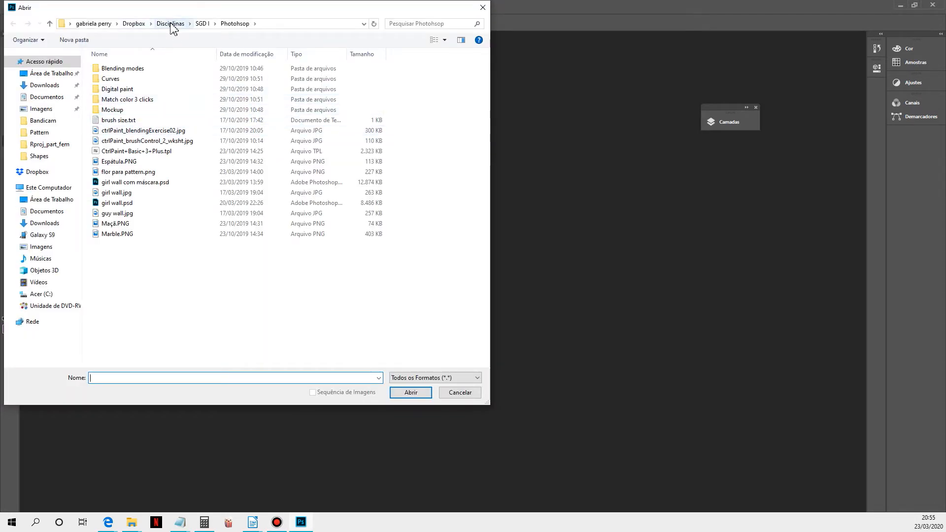
{"action": "left_click", "coordinate": [345, 106]}
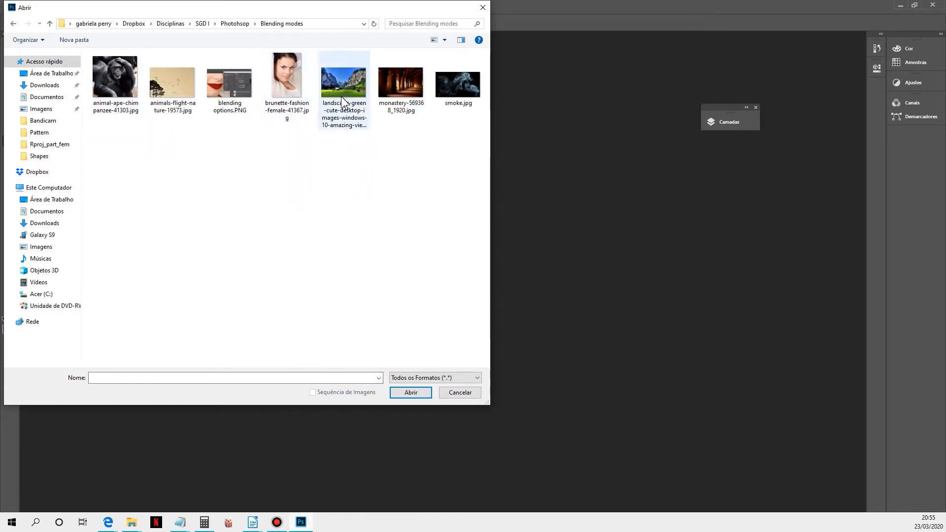
{"action": "left_click", "coordinate": [411, 393]}
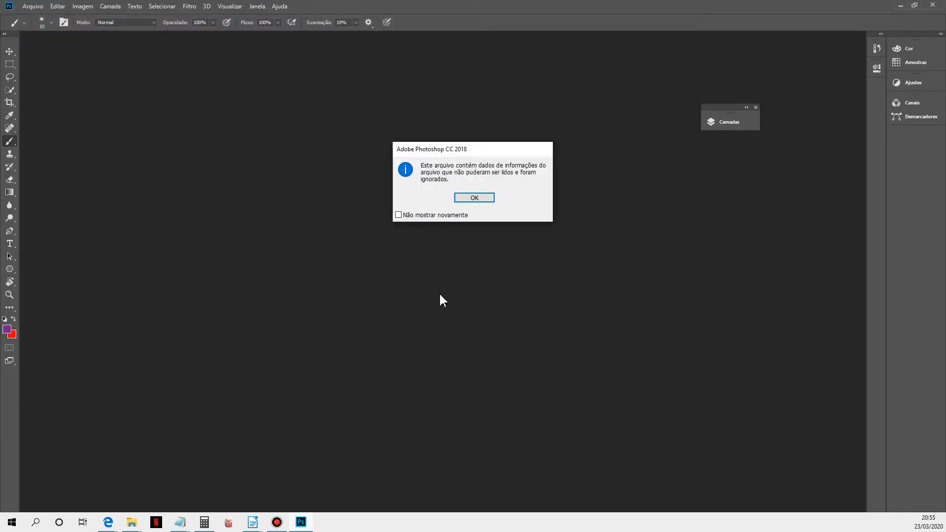
{"action": "left_click", "coordinate": [474, 198]}
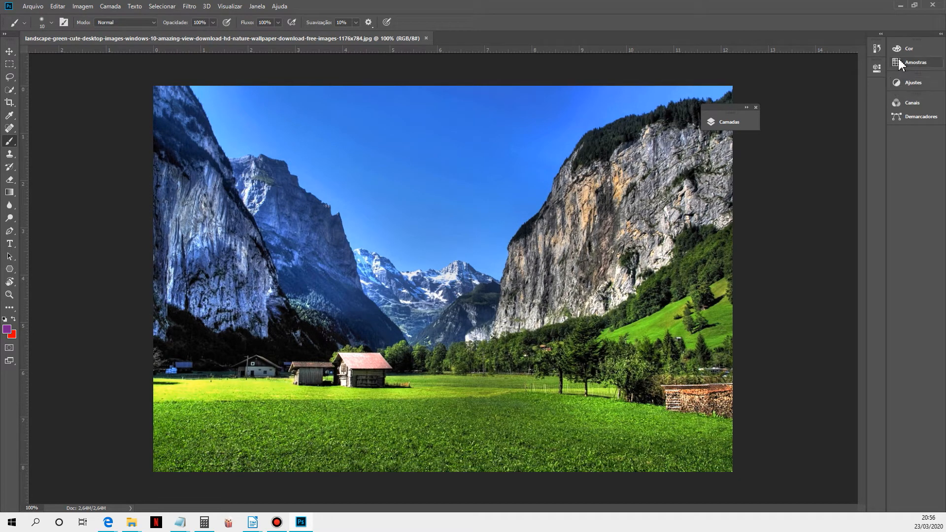
Duplicate the Plano de Fundo layer, hide the original and add an empty layer above the copy.
{"action": "left_click", "coordinate": [734, 124]}
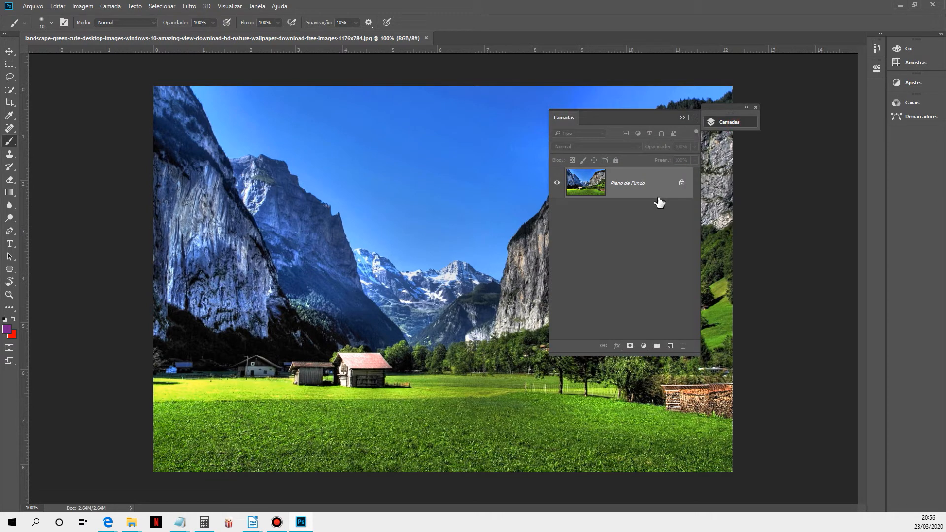
{"action": "key", "text": "ctrl+j"}
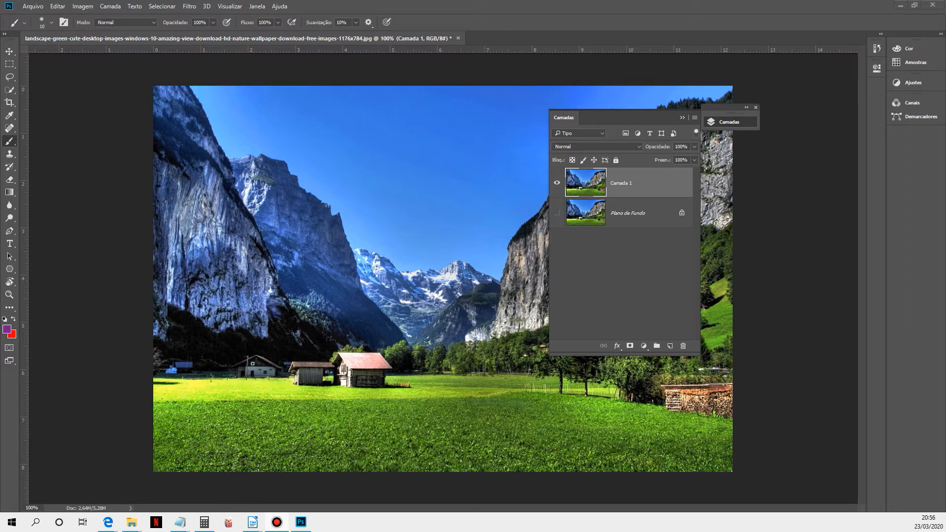
{"action": "left_click", "coordinate": [670, 347]}
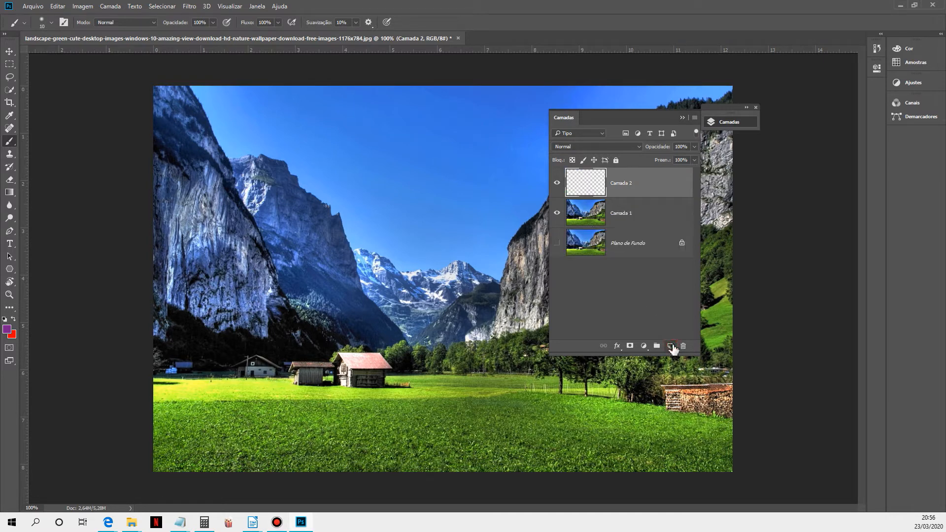
Set the Gradient tool to the black-to-white preset.
{"action": "left_click", "coordinate": [10, 195]}
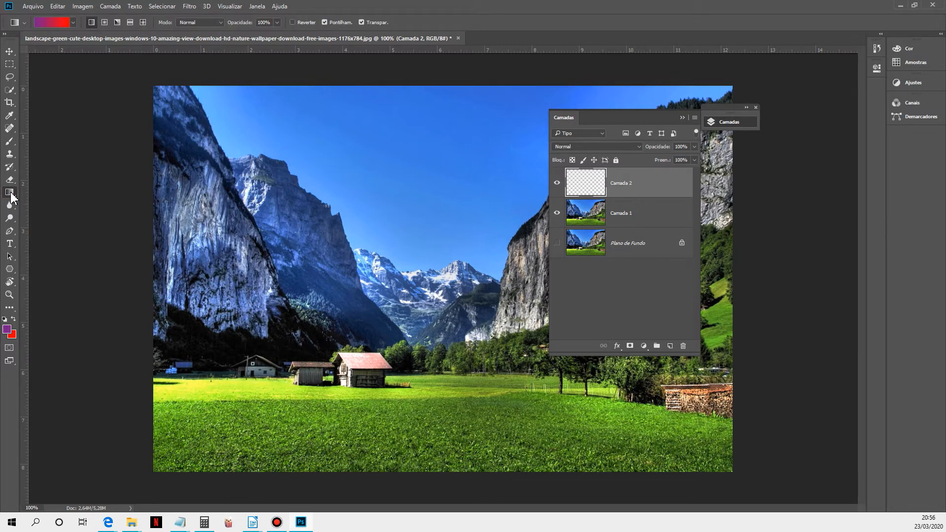
{"action": "left_click", "coordinate": [73, 23]}
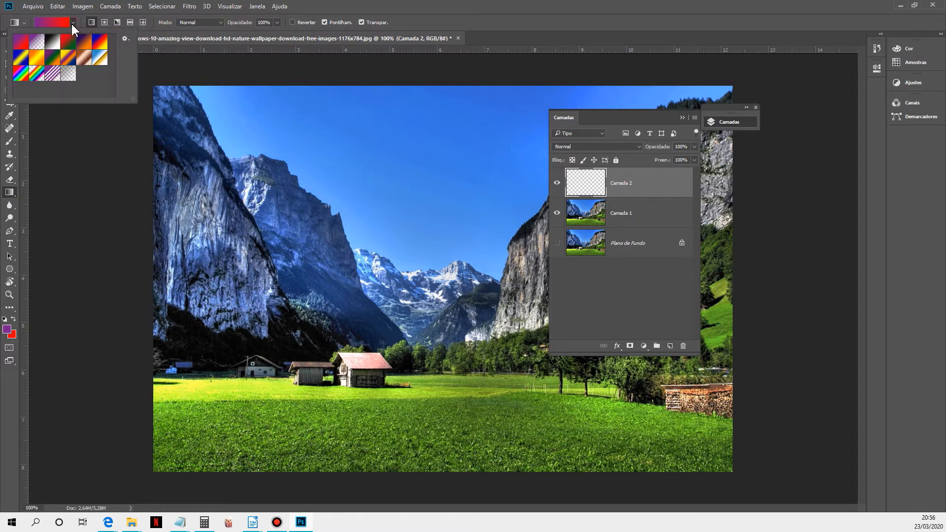
{"action": "left_click", "coordinate": [55, 48]}
Undo a first full-height gradient and redraw it on the empty layer, from black in the upper sky to white in the lower grass.
{"action": "left_click_drag", "start_coordinate": [325, 86], "coordinate": [331, 474]}
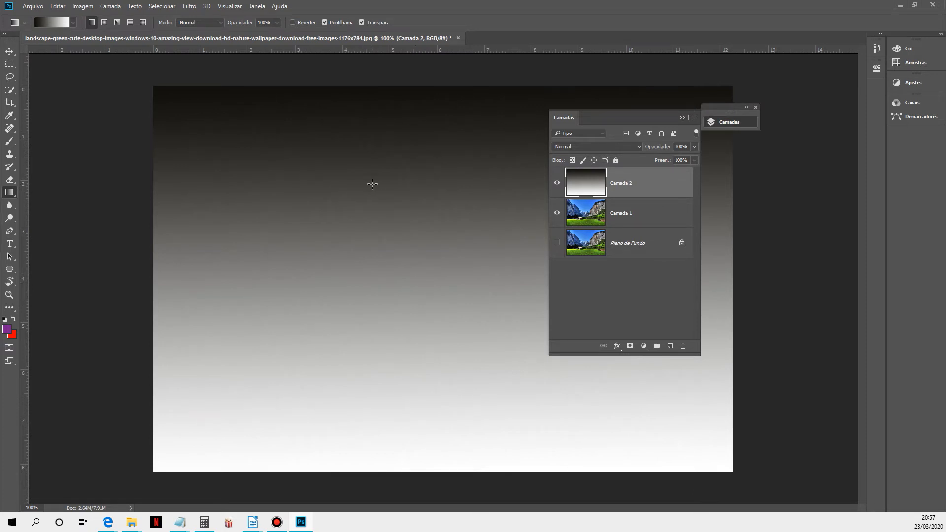
{"action": "key", "text": "ctrl+z"}
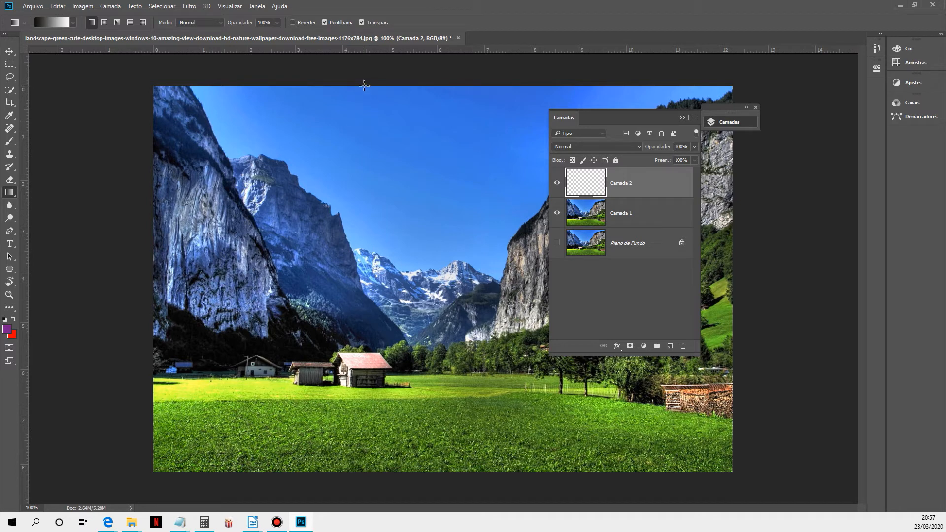
{"action": "left_click_drag", "start_coordinate": [377, 135], "coordinate": [375, 434]}
{"action": "left_click_drag", "start_coordinate": [374, 433], "coordinate": [374, 428]}
{"action": "left_click_drag", "start_coordinate": [374, 428], "coordinate": [375, 427]}
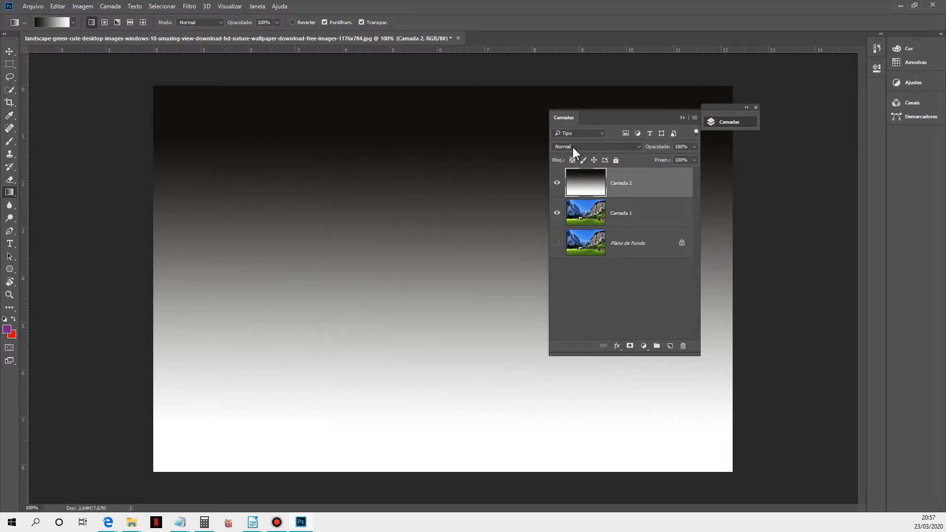
Set the gradient layer's blend mode to Multiplicação, briefly switching to Clarear to compare the two modes.
{"action": "left_click", "coordinate": [587, 147]}
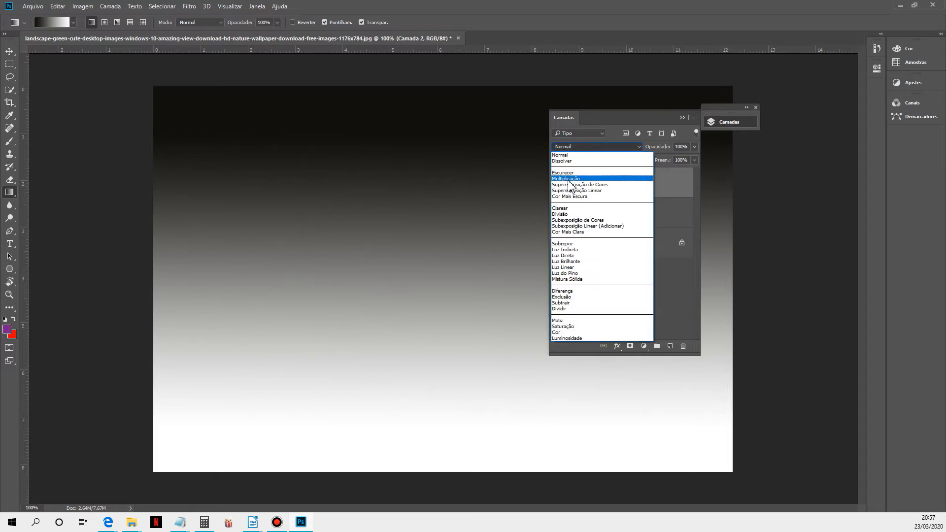
{"action": "left_click", "coordinate": [568, 179]}
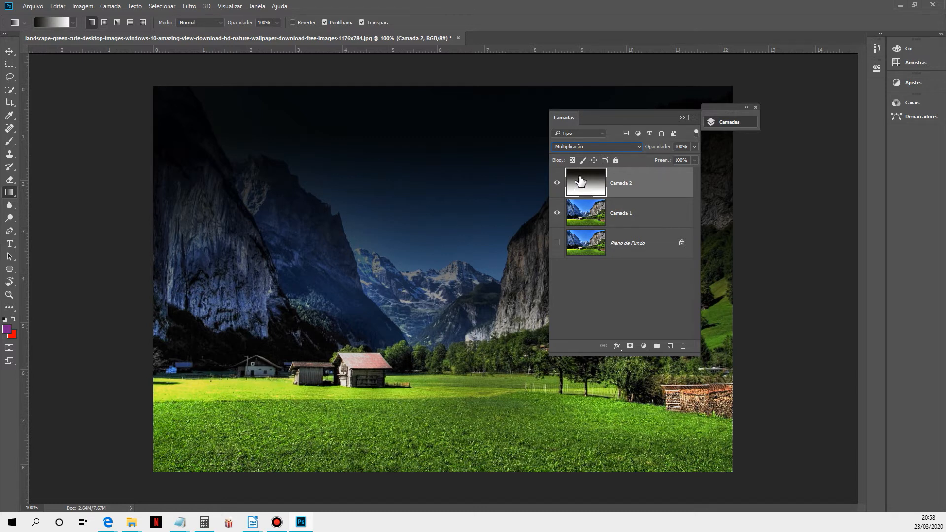
{"action": "left_click", "coordinate": [579, 147]}
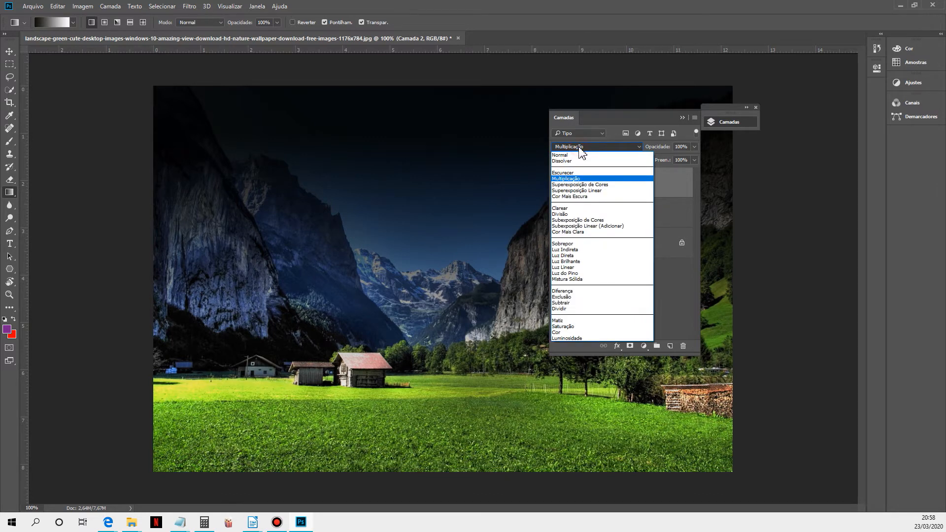
{"action": "left_click", "coordinate": [570, 208]}
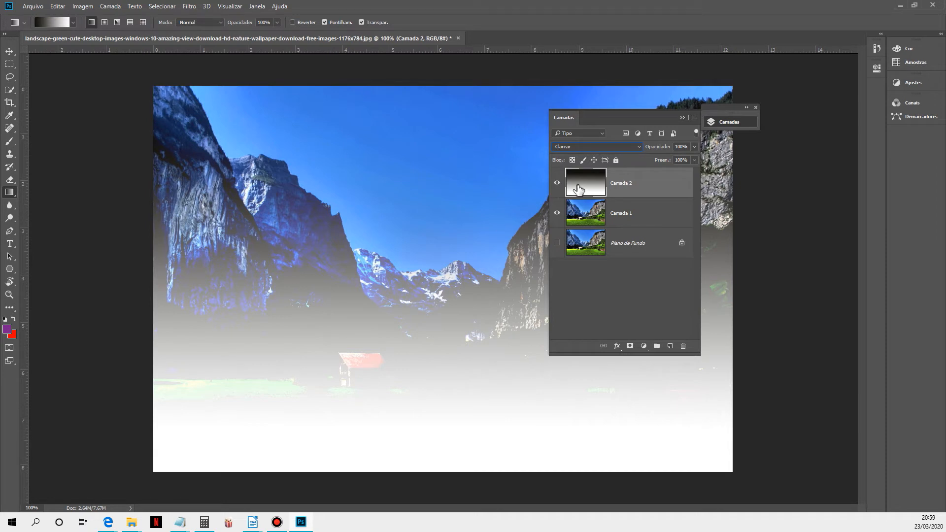
{"action": "left_click", "coordinate": [607, 150]}
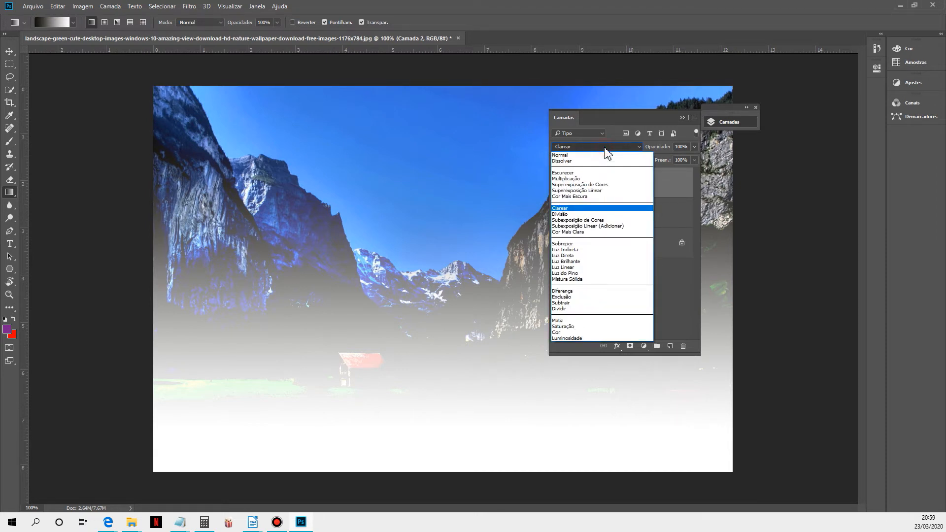
{"action": "left_click", "coordinate": [596, 179]}
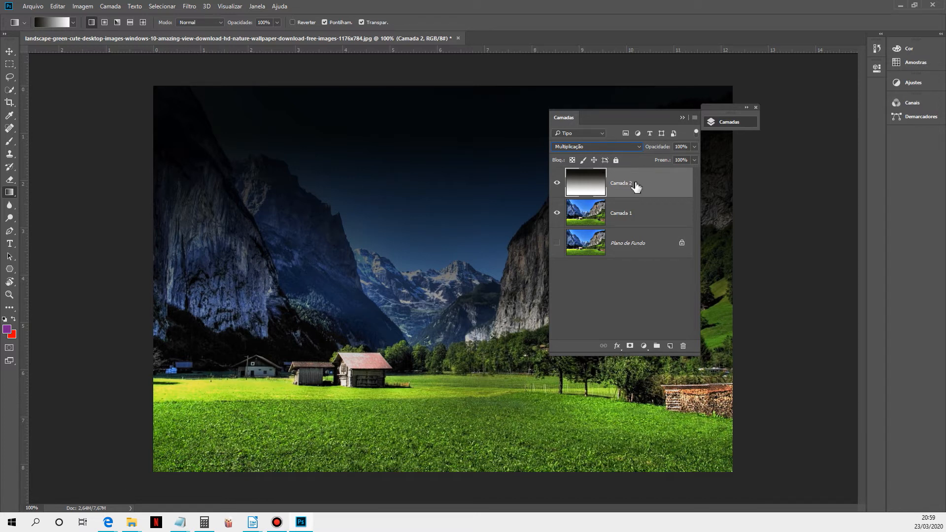
Delete the gradient layer, undo the deletion, and toggle its visibility to compare the landscape with and without it, leaving it hidden.
{"action": "left_click", "coordinate": [682, 347]}
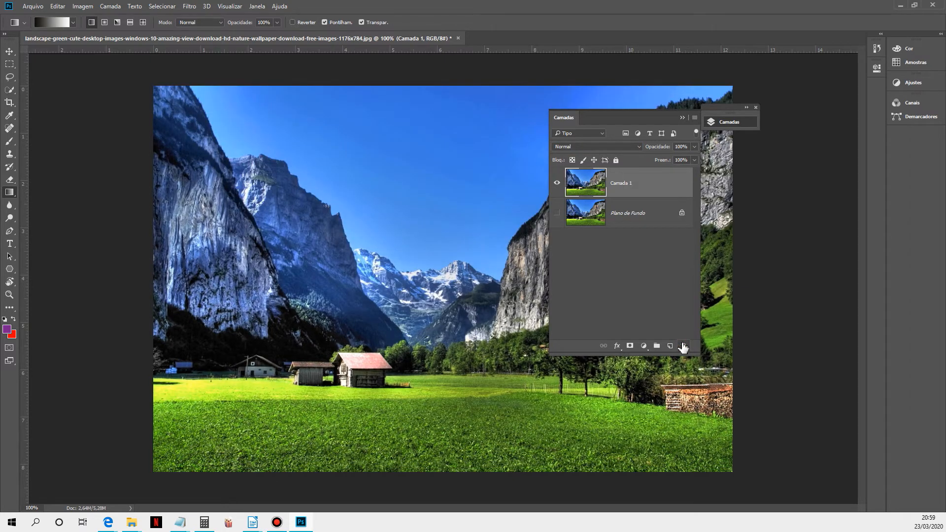
{"action": "key", "text": "ctrl+z"}
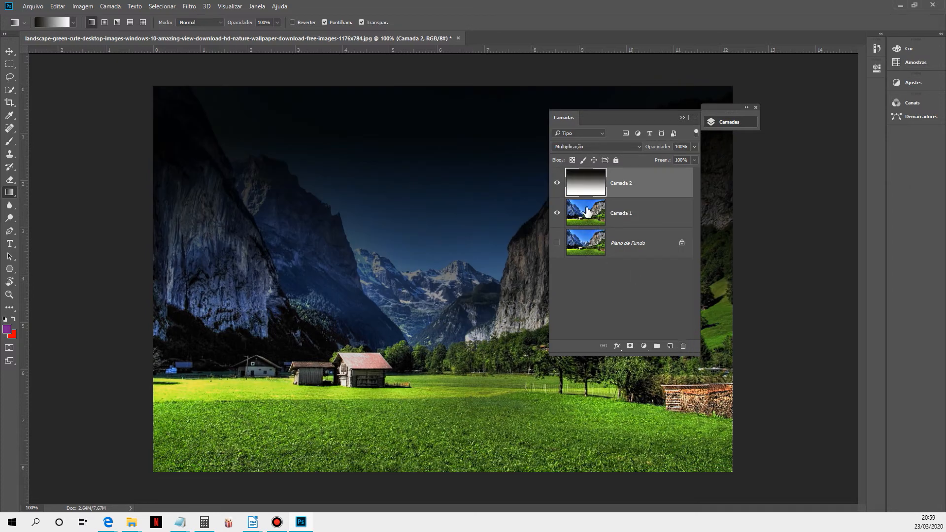
{"action": "left_click", "coordinate": [556, 183]}
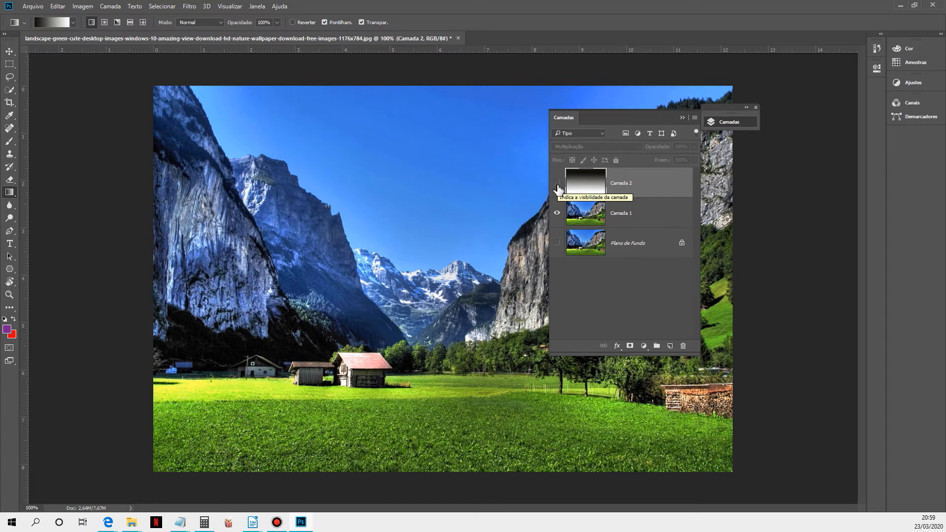
{"action": "left_click", "coordinate": [558, 186]}
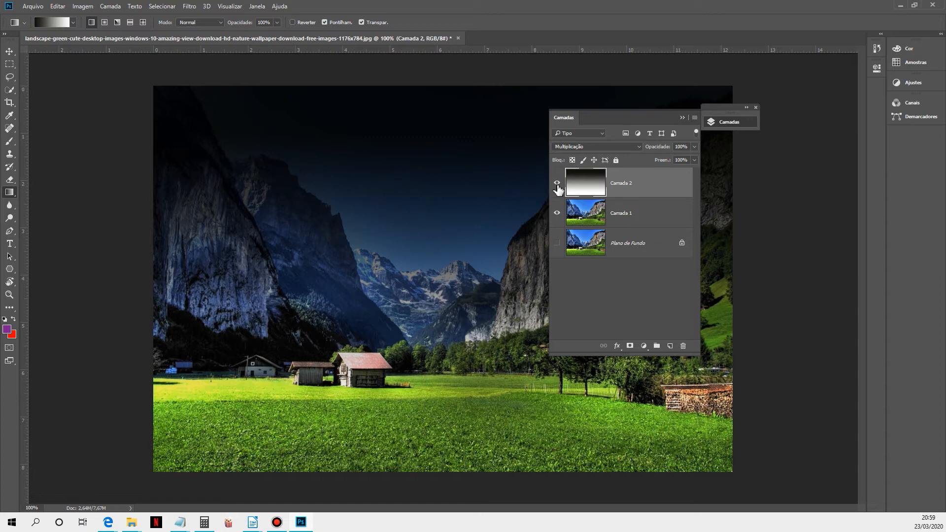
{"action": "left_click", "coordinate": [557, 187]}
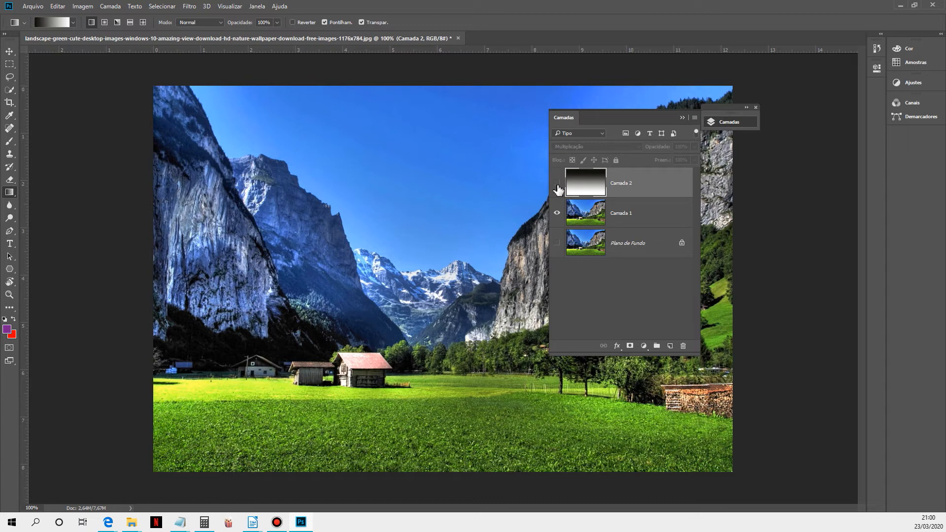
Show the gradient layer again and cycle its blend mode from Diferença through Subtrair to Matiz.
{"action": "left_click", "coordinate": [557, 186]}
{"action": "left_click", "coordinate": [587, 146]}
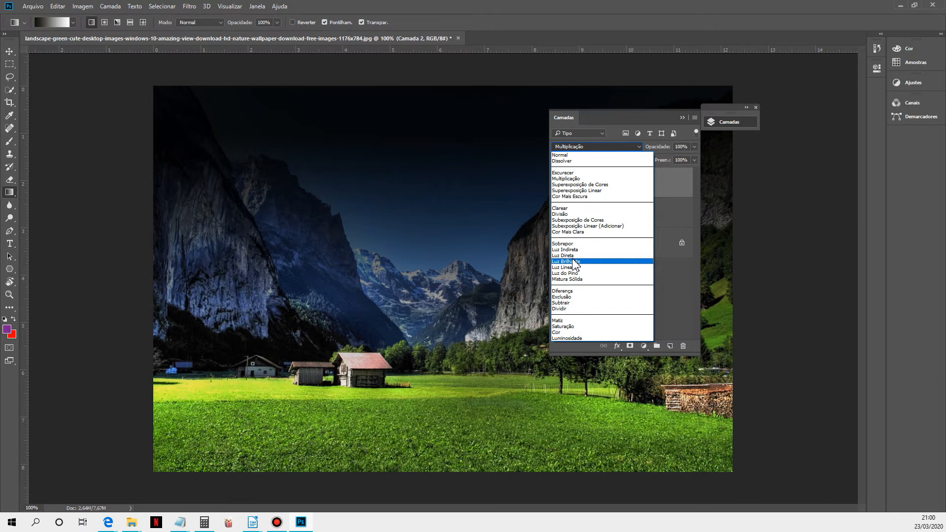
{"action": "left_click", "coordinate": [570, 291]}
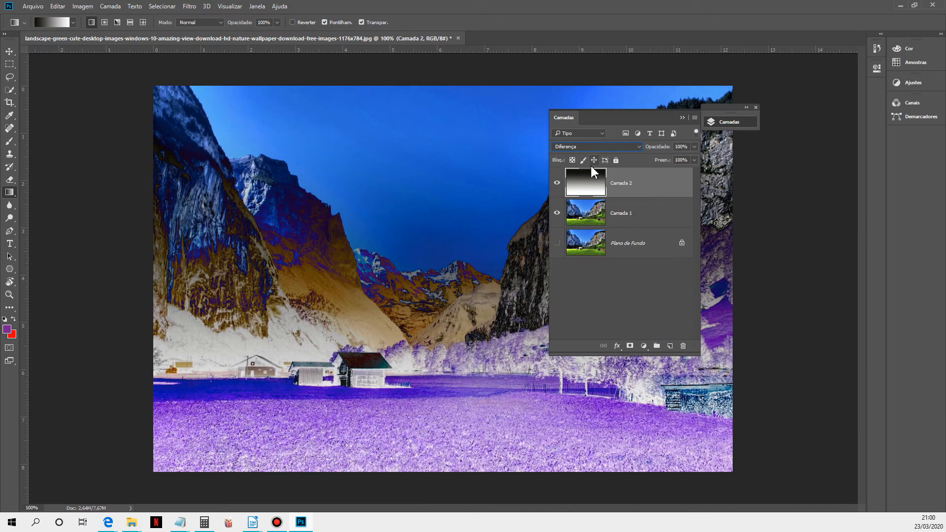
{"action": "key", "text": "Down"}
{"action": "key", "text": "Down"}
{"action": "key", "text": "Down"}
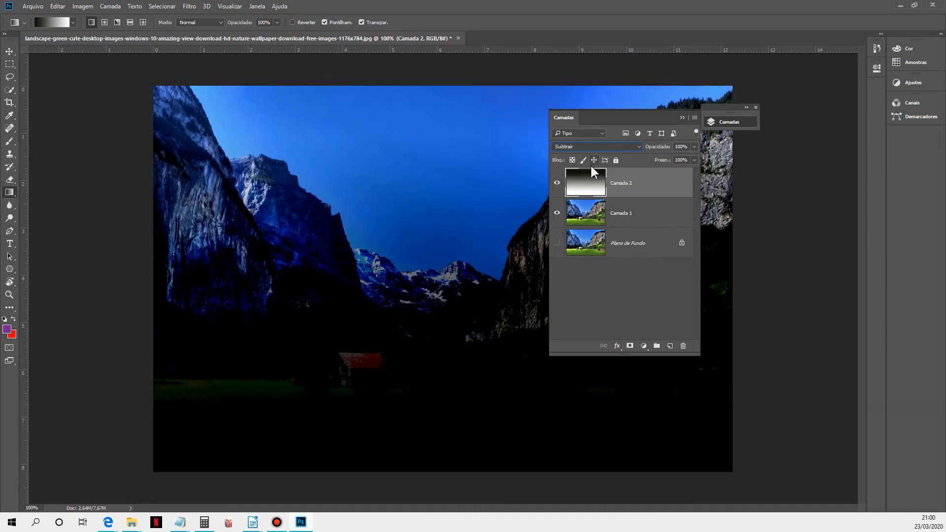
{"action": "key", "text": "Down"}
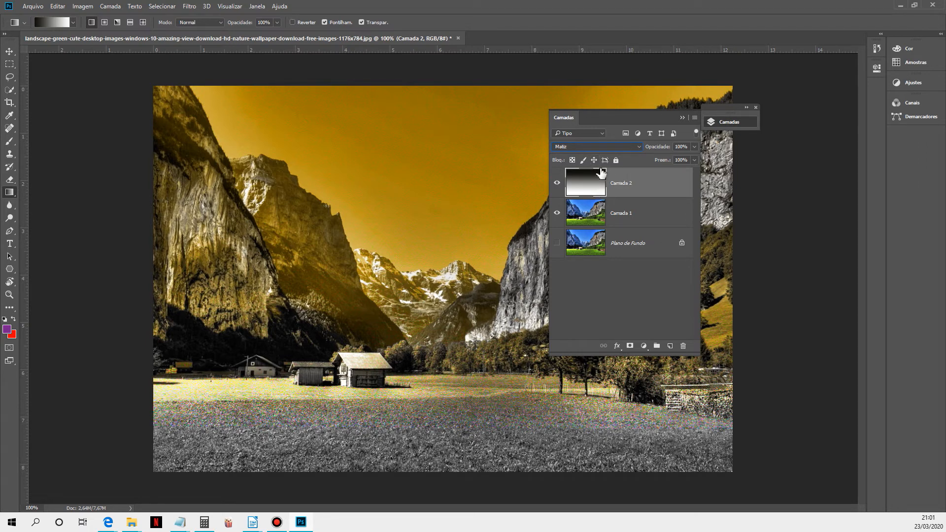
Try Cor Mais Escura, Subexposição de Cores and Clarear in turn as the gradient layer's blend mode.
{"action": "left_click", "coordinate": [601, 147]}
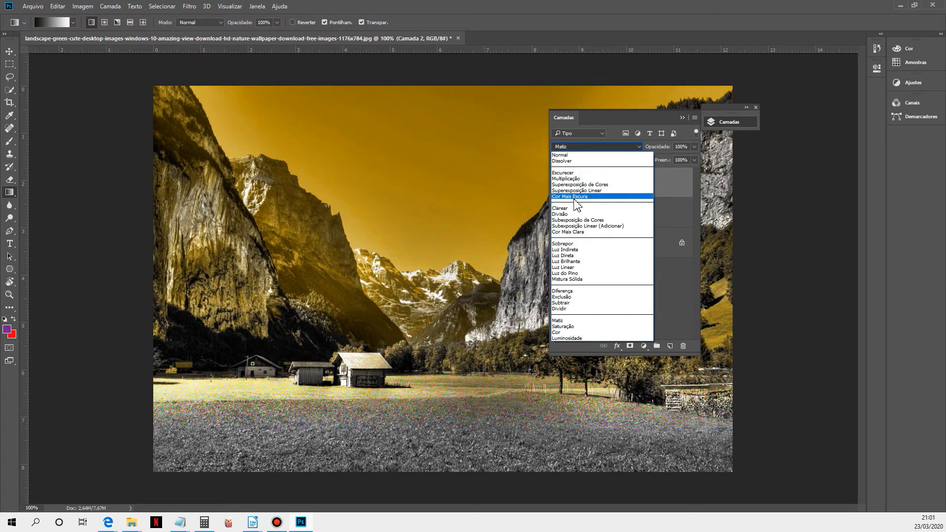
{"action": "left_click", "coordinate": [572, 197]}
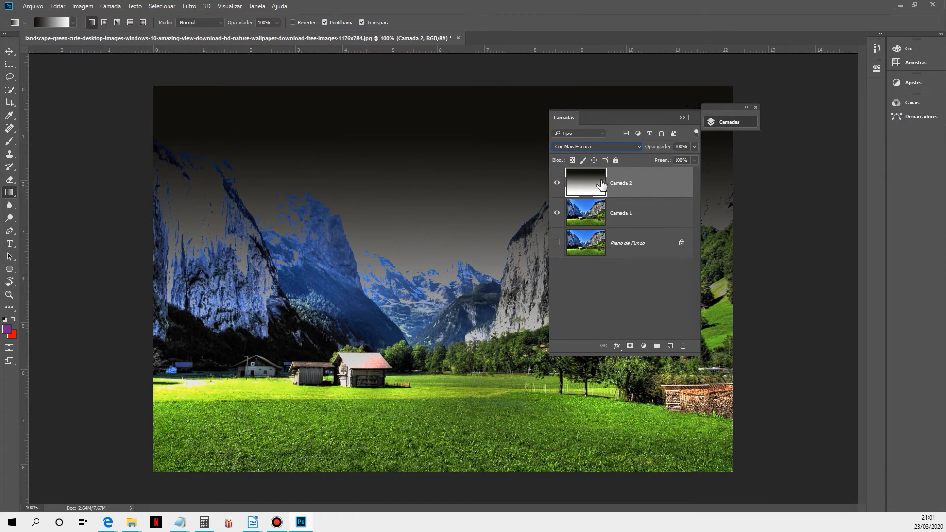
{"action": "left_click", "coordinate": [586, 147]}
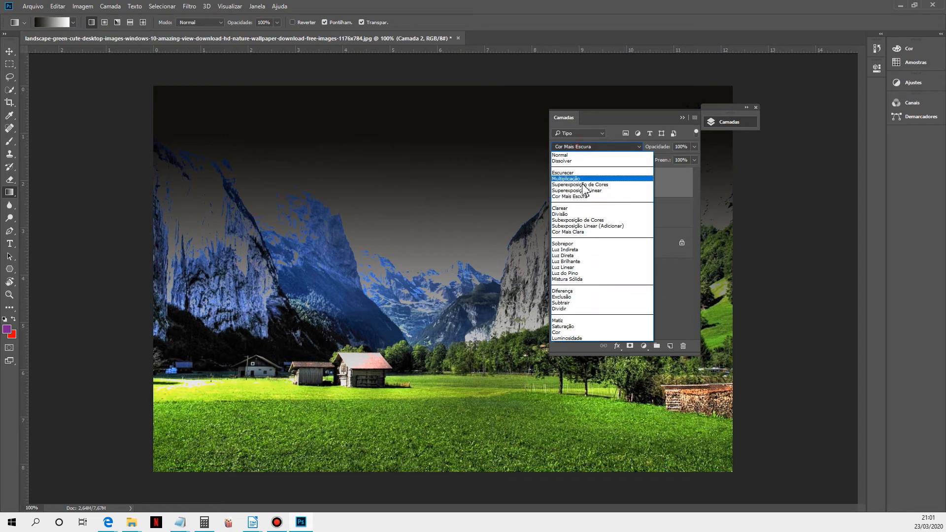
{"action": "left_click", "coordinate": [561, 220]}
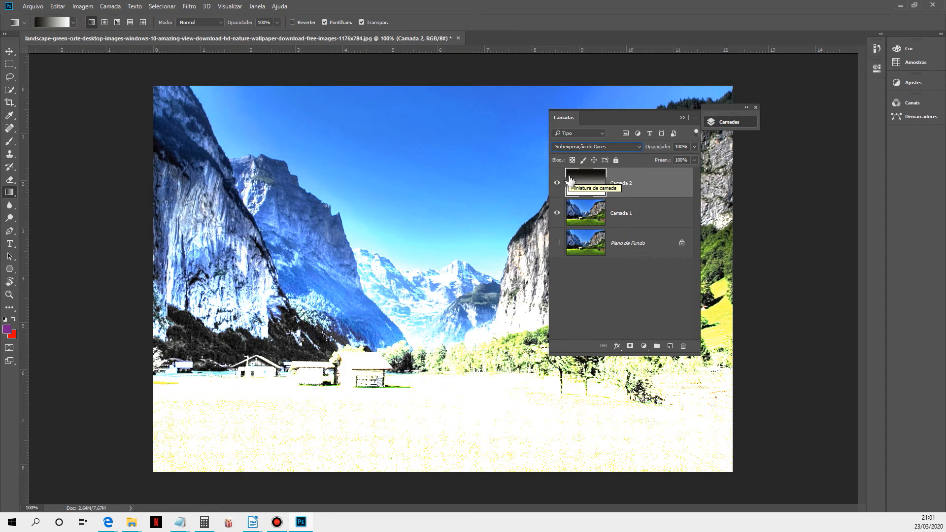
{"action": "left_click", "coordinate": [591, 147]}
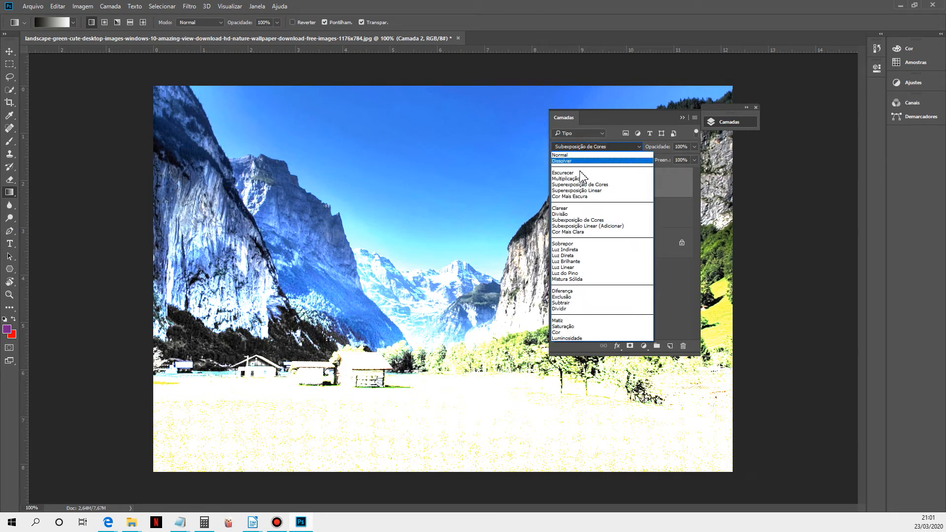
{"action": "left_click", "coordinate": [569, 208]}
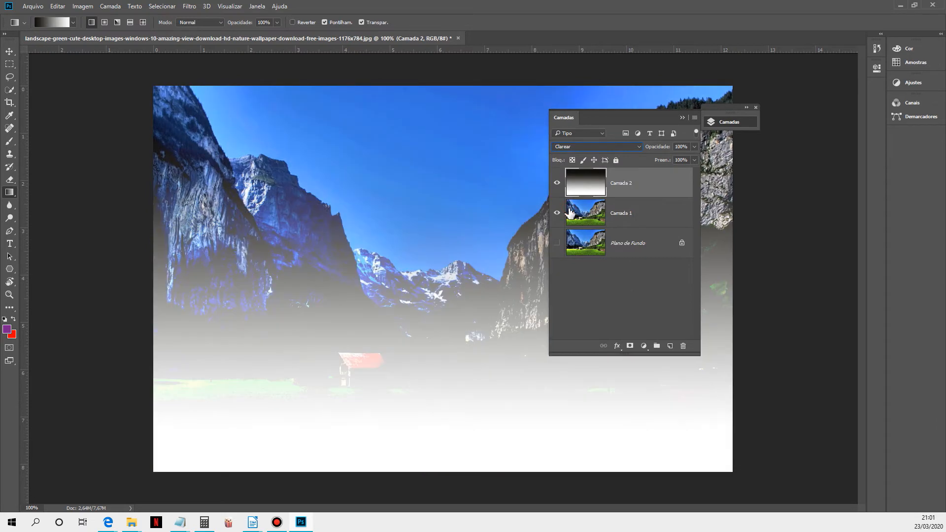
Compare Multiplicação and Superexposição Linear on the gradient layer, and settle on the Cor Mais Escura blend mode.
{"action": "left_click", "coordinate": [582, 148]}
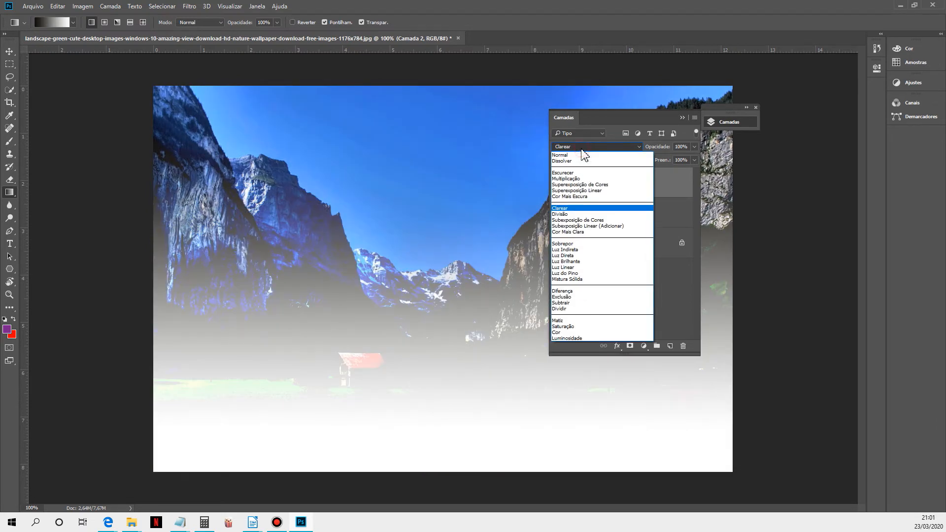
{"action": "left_click", "coordinate": [570, 215]}
{"action": "left_click", "coordinate": [579, 147]}
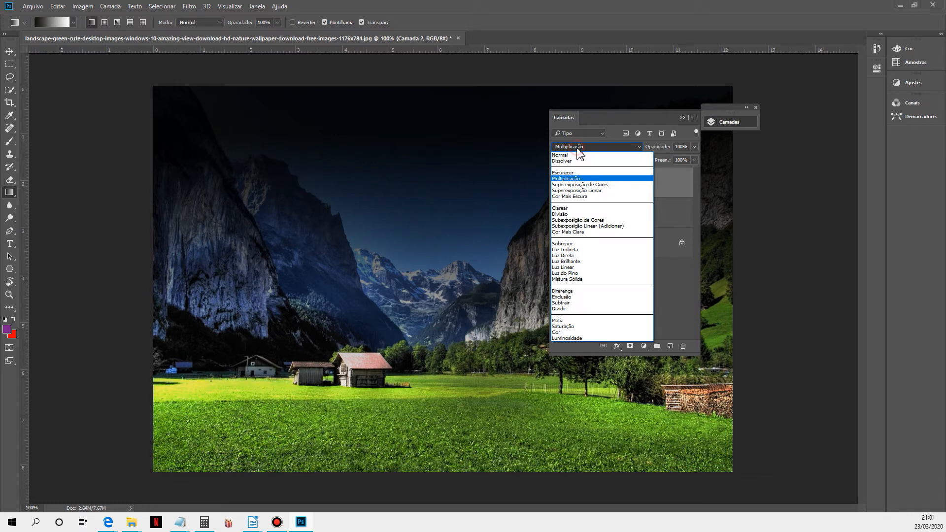
{"action": "left_click", "coordinate": [574, 190]}
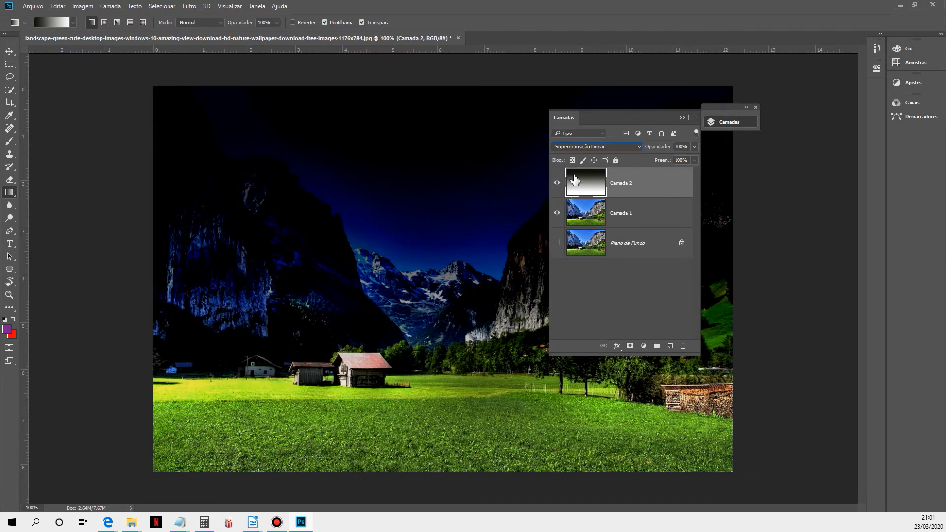
{"action": "left_click", "coordinate": [581, 146]}
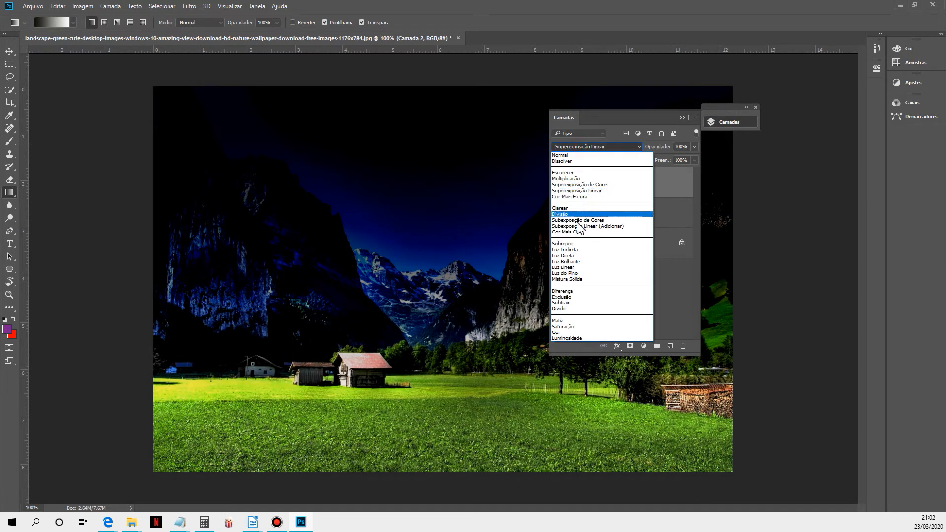
{"action": "left_click", "coordinate": [569, 196]}
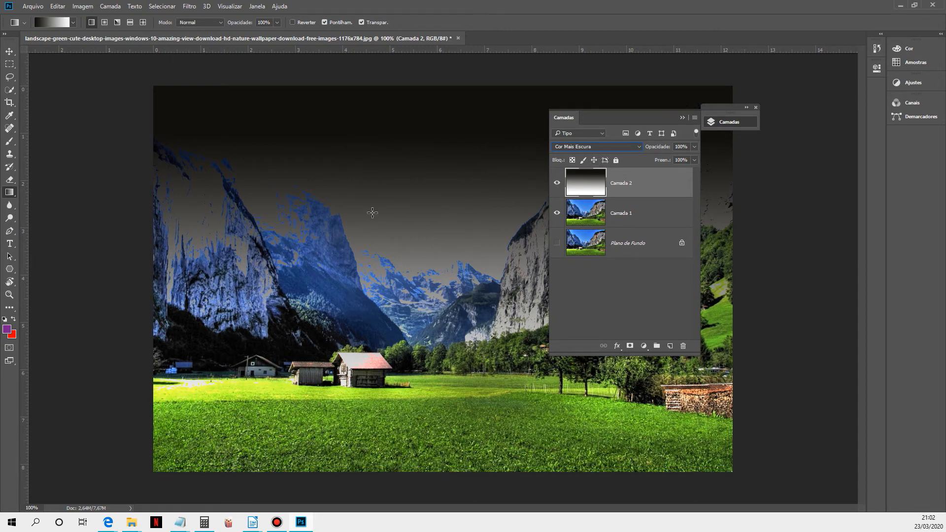
{"action": "left_click", "coordinate": [608, 147]}
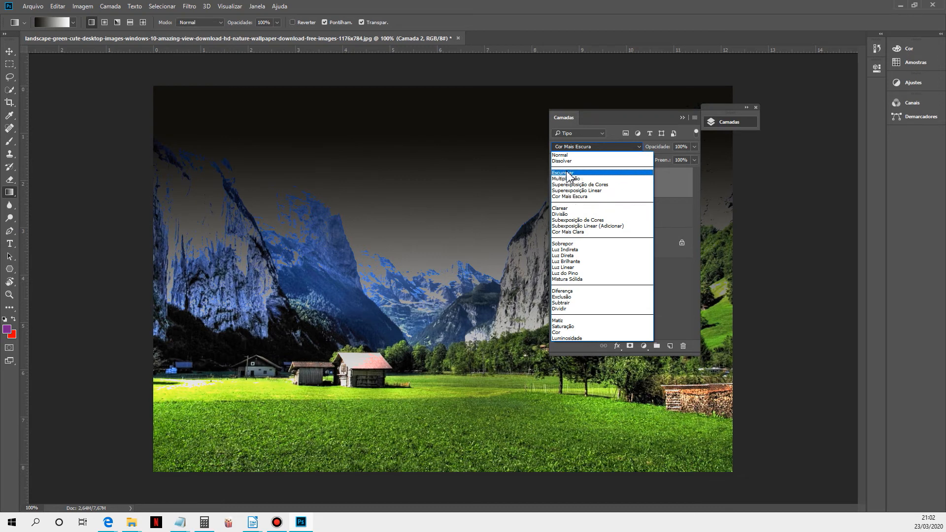
{"action": "left_click", "coordinate": [580, 197]}
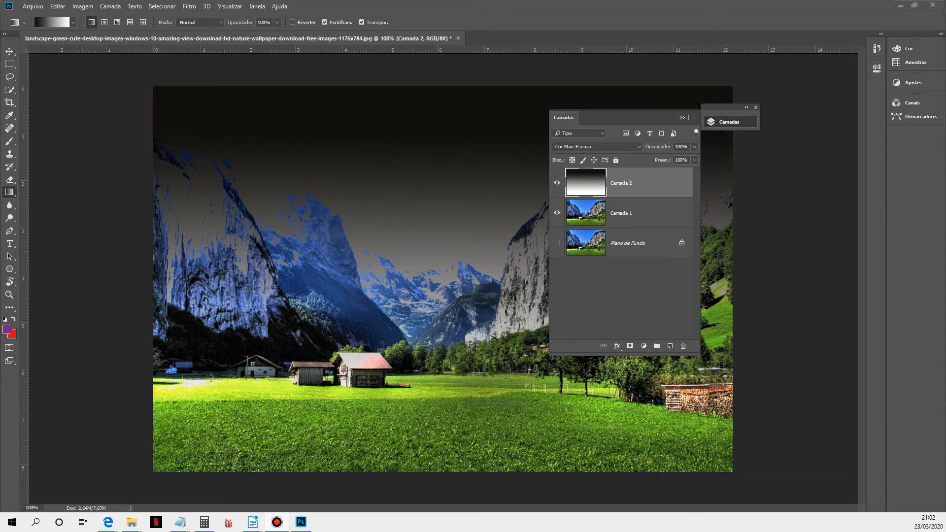
Open smoke.jpg and monastery-569368_1920.jpg together from the Blending modes folder.
{"action": "left_click", "coordinate": [33, 6]}
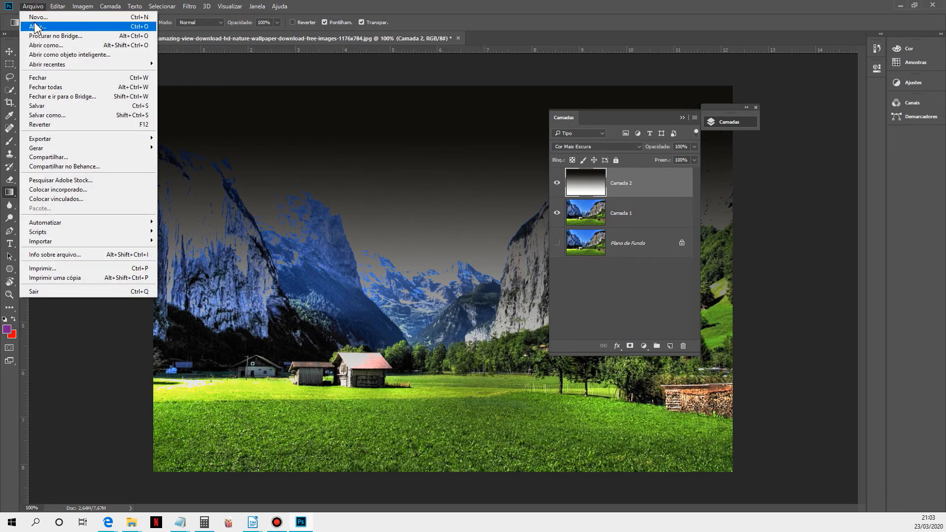
{"action": "left_click", "coordinate": [35, 27]}
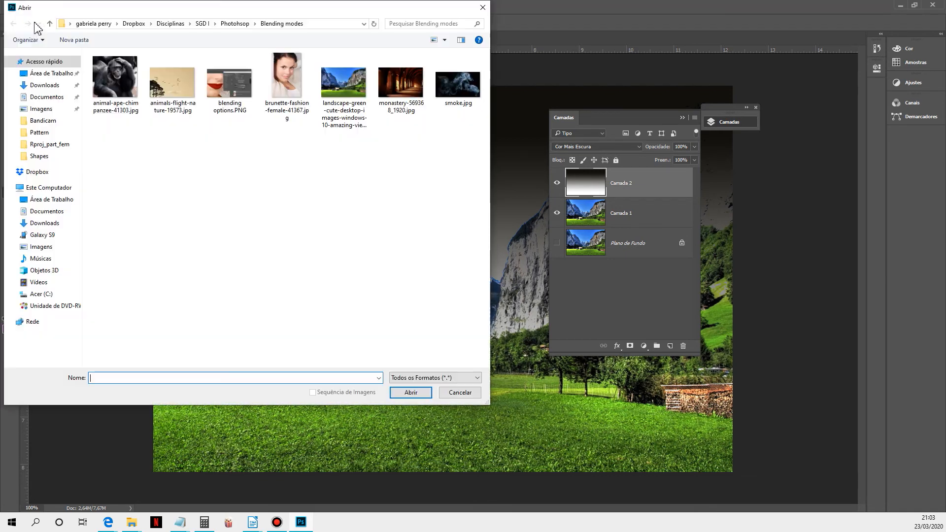
{"action": "left_click", "coordinate": [462, 94]}
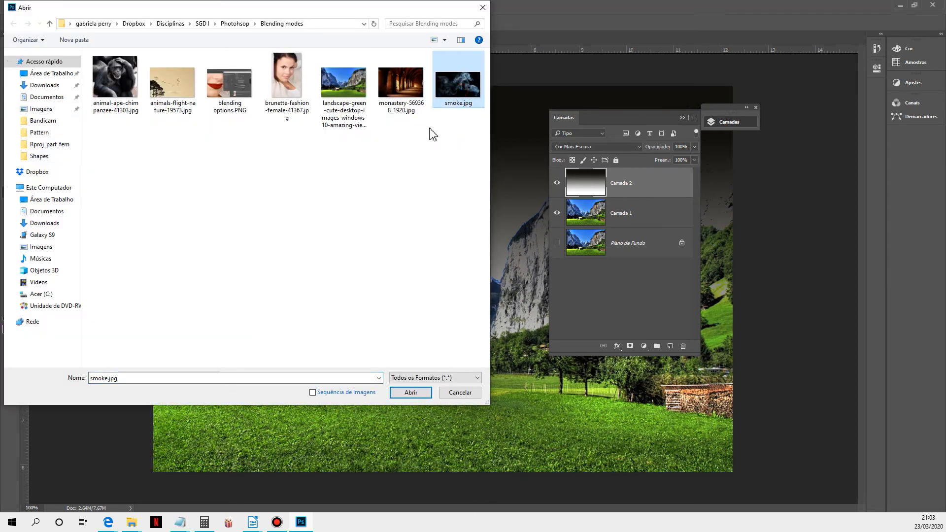
{"action": "left_click", "coordinate": [411, 98], "text": "ctrl"}
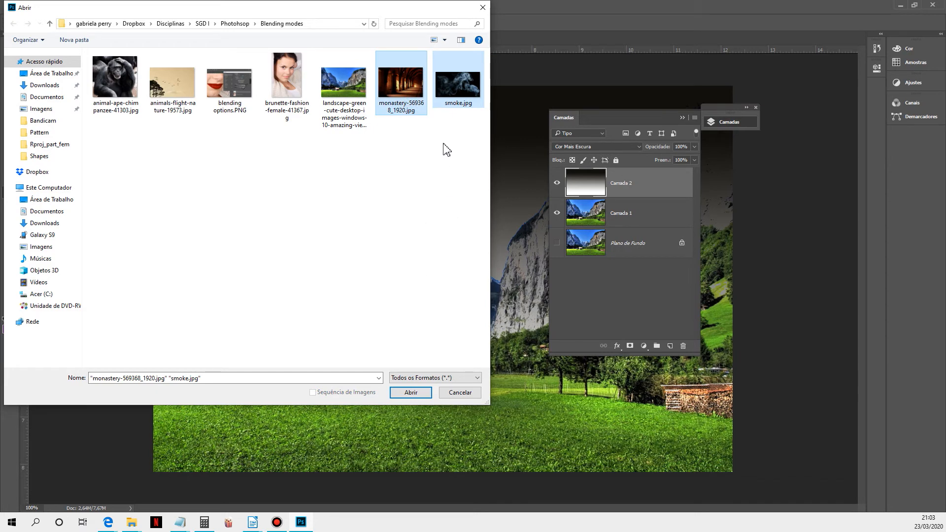
{"action": "left_click", "coordinate": [411, 393]}
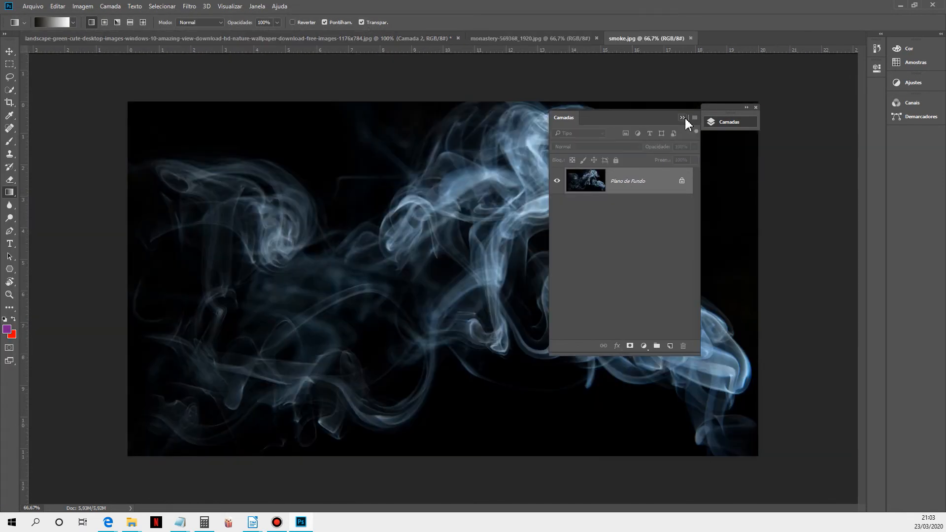
Switch to the Move tool and convert the smoke image's locked background into a regular layer with the default name.
{"action": "left_click", "coordinate": [683, 117]}
{"action": "left_click", "coordinate": [10, 51]}
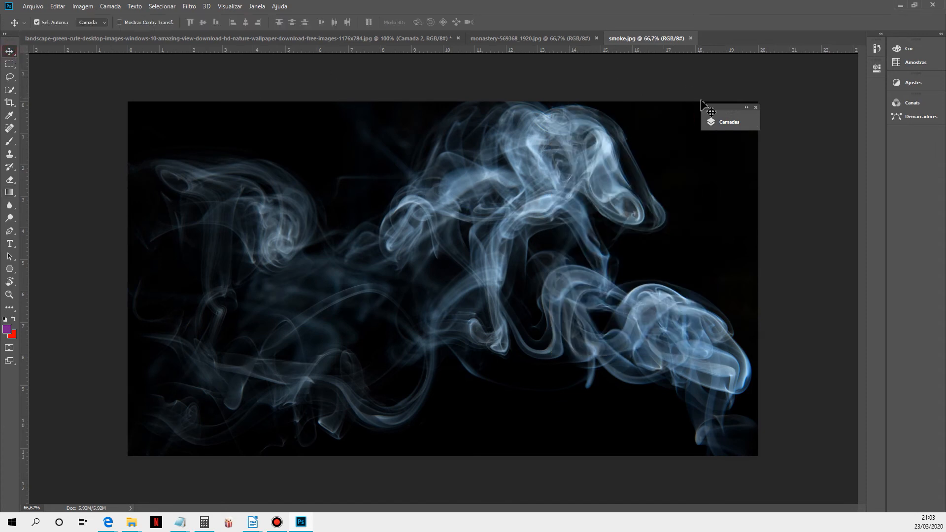
{"action": "left_click", "coordinate": [736, 124]}
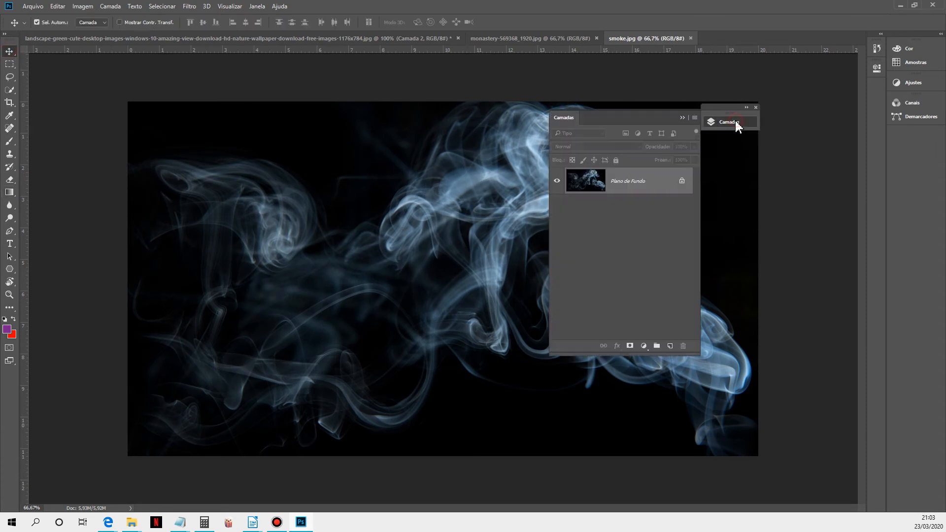
{"action": "double_click", "coordinate": [625, 184]}
{"action": "left_click", "coordinate": [424, 177]}
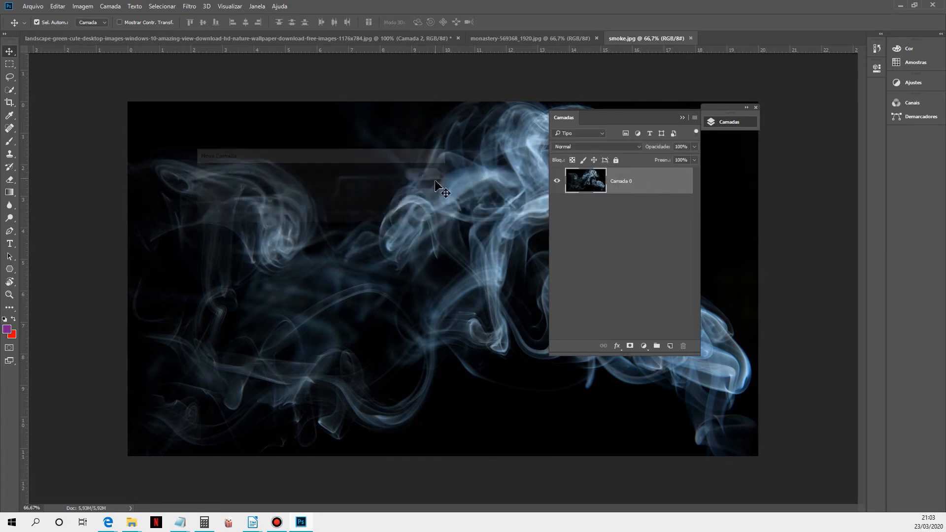
{"action": "double_click", "coordinate": [627, 186]}
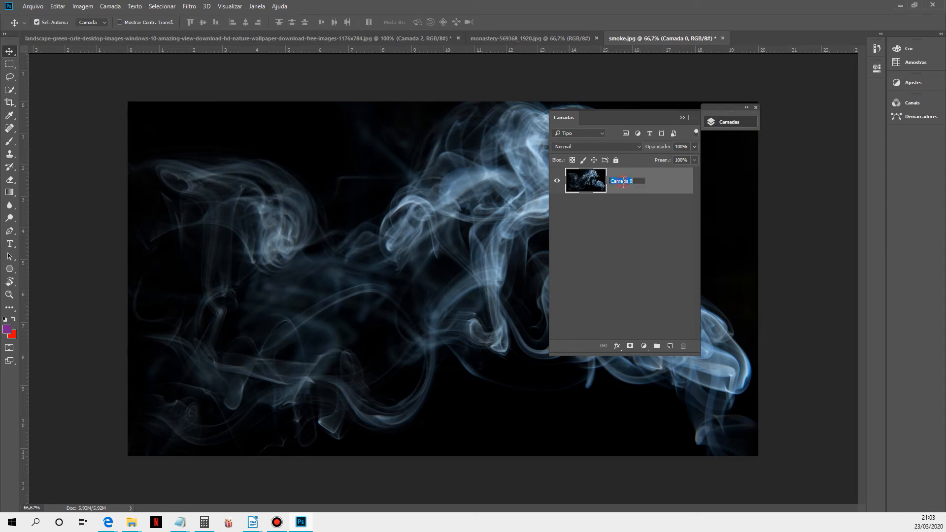
{"action": "left_click", "coordinate": [672, 188]}
{"action": "double_click", "coordinate": [590, 183]}
{"action": "left_click", "coordinate": [648, 183]}
{"action": "double_click", "coordinate": [593, 183]}
{"action": "key", "text": "Escape"}
Copy the smoke layer into the monastery image, place it over the middle of the photo, and set its blend mode to Clarear.
{"action": "left_click_drag", "start_coordinate": [594, 186], "coordinate": [484, 123]}
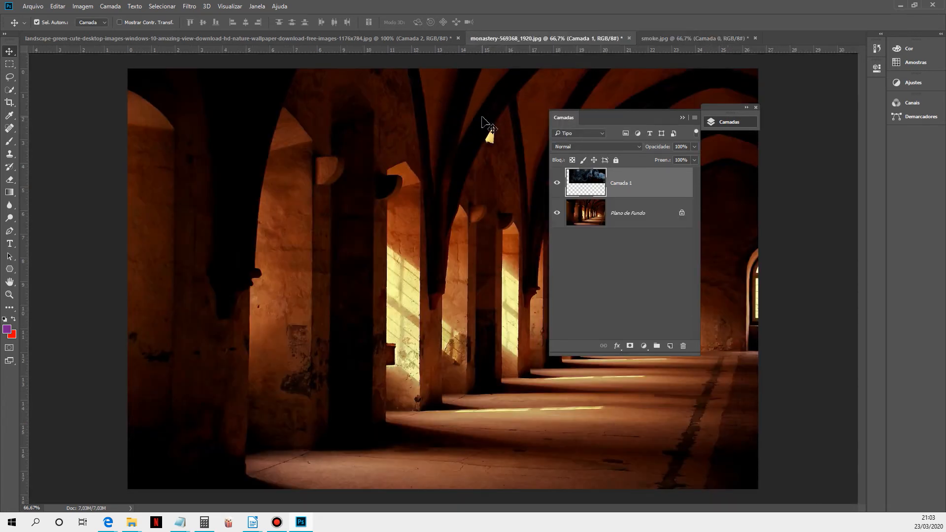
{"action": "left_click_drag", "start_coordinate": [481, 163], "coordinate": [445, 341]}
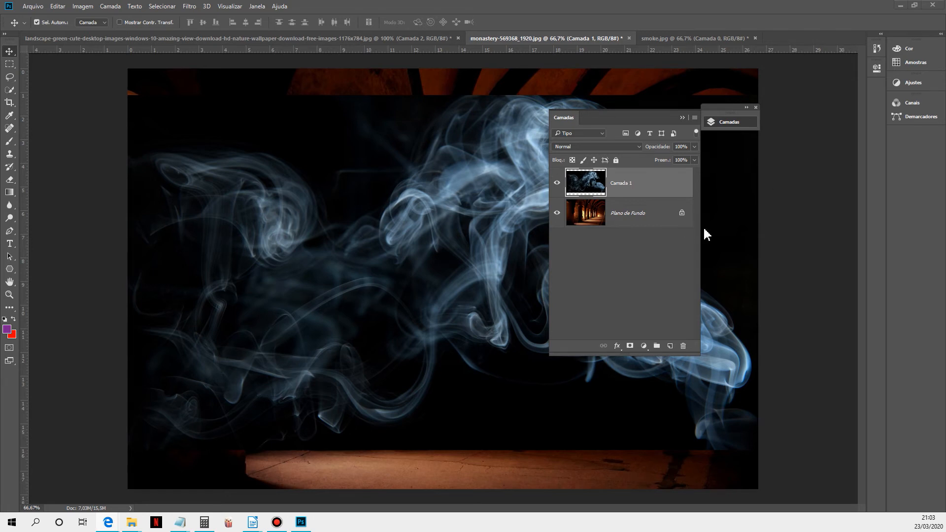
{"action": "left_click", "coordinate": [585, 146]}
{"action": "left_click", "coordinate": [569, 212]}
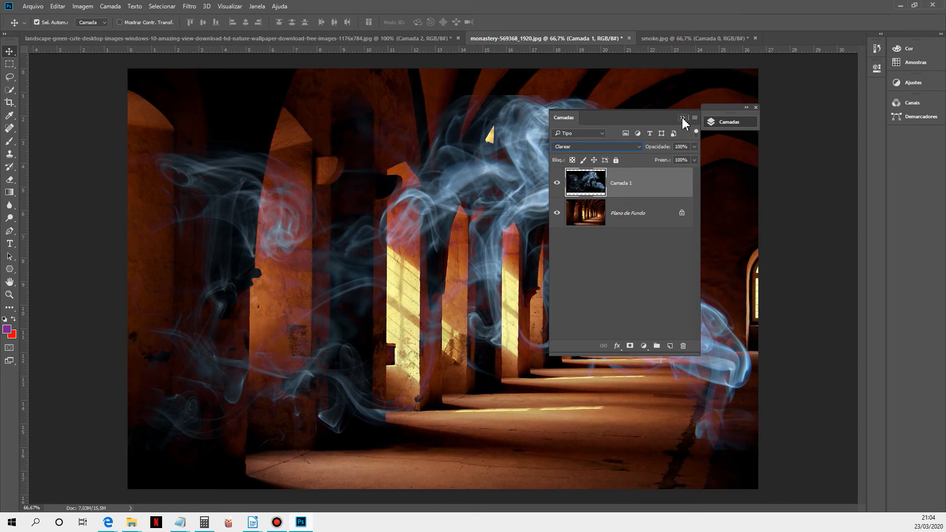
Move the layers panel clear of the photo and adjust the smoke's position over the arcade, viewing the image at 50%.
{"action": "left_click_drag", "start_coordinate": [653, 119], "coordinate": [879, 176]}
{"action": "mouse_move", "coordinate": [650, 173]}
{"action": "left_mouse_down"}
{"action": "mouse_move", "coordinate": [619, 176]}
{"action": "mouse_move", "coordinate": [666, 168]}
{"action": "left_mouse_up"}
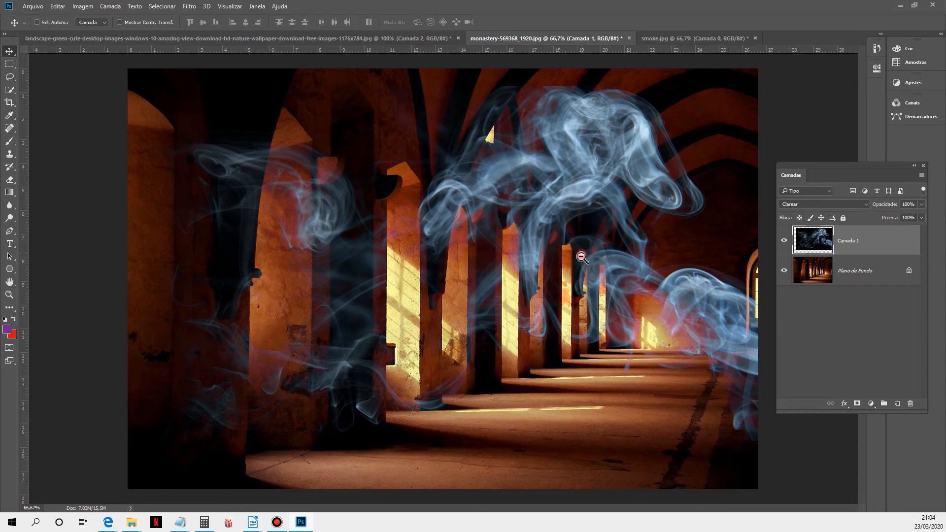
{"action": "key", "text": "ctrl+minus"}
{"action": "left_click_drag", "start_coordinate": [570, 221], "coordinate": [541, 222]}
Start Perspective Warp on the smoke layer and fit one plane to the arcade wall, tall at the near columns and narrowing toward the far end.
{"action": "left_click", "coordinate": [33, 6]}
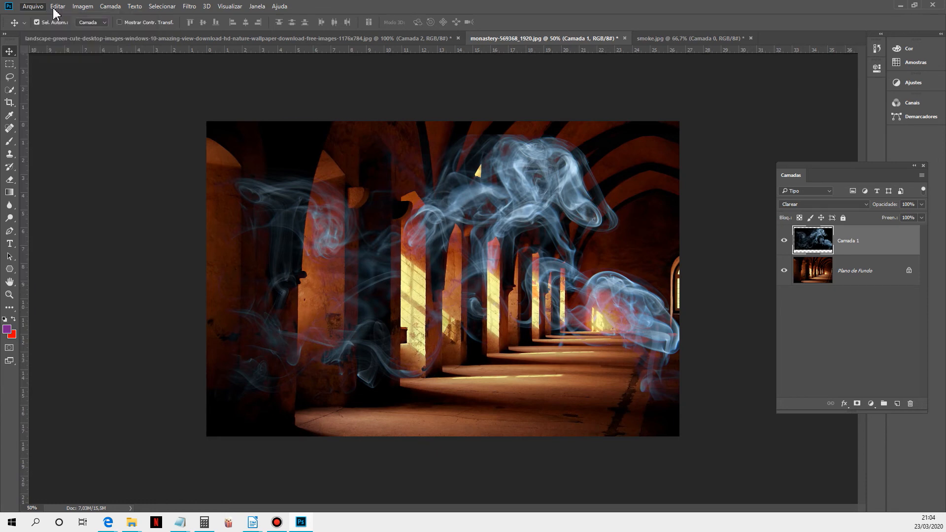
{"action": "left_click", "coordinate": [55, 6]}
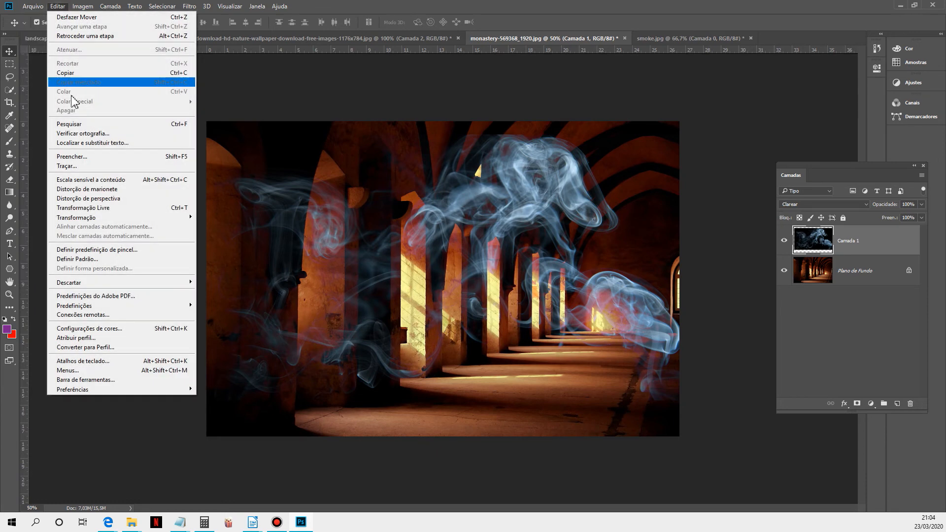
{"action": "left_click", "coordinate": [106, 199]}
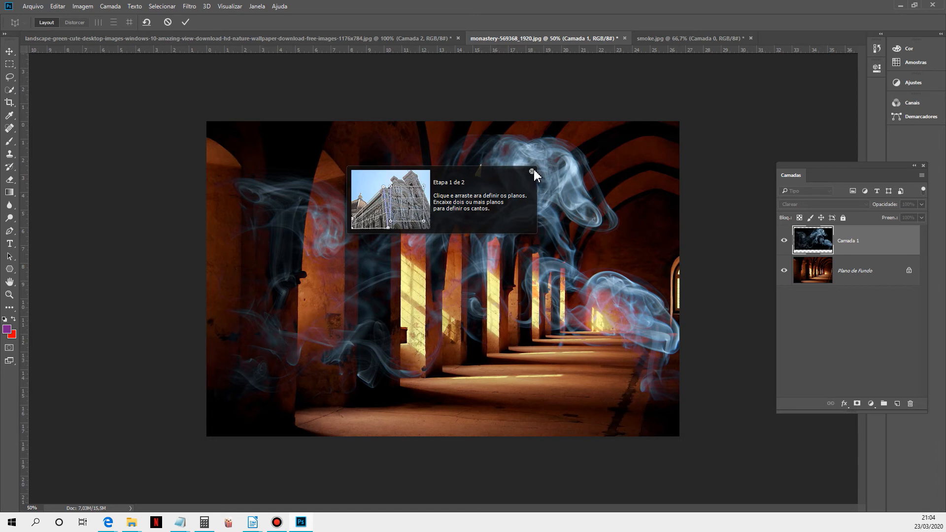
{"action": "left_click", "coordinate": [532, 171]}
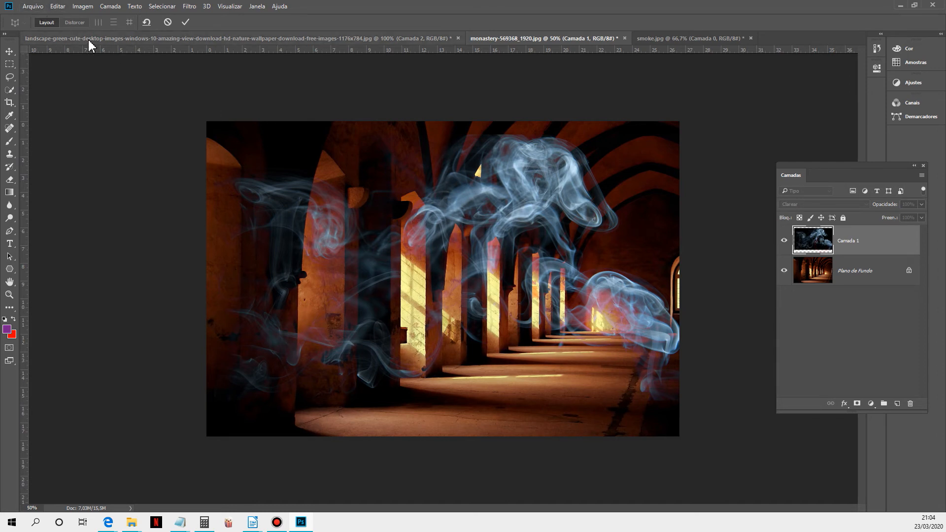
{"action": "left_click_drag", "start_coordinate": [314, 197], "coordinate": [689, 393]}
{"action": "left_click_drag", "start_coordinate": [690, 197], "coordinate": [669, 216]}
{"action": "left_click_drag", "start_coordinate": [690, 393], "coordinate": [653, 342]}
{"action": "left_click_drag", "start_coordinate": [669, 217], "coordinate": [633, 221]}
{"action": "left_click_drag", "start_coordinate": [314, 197], "coordinate": [307, 145]}
{"action": "left_click_drag", "start_coordinate": [313, 393], "coordinate": [286, 425]}
{"action": "left_click_drag", "start_coordinate": [307, 148], "coordinate": [285, 124]}
{"action": "left_click_drag", "start_coordinate": [654, 343], "coordinate": [626, 331]}
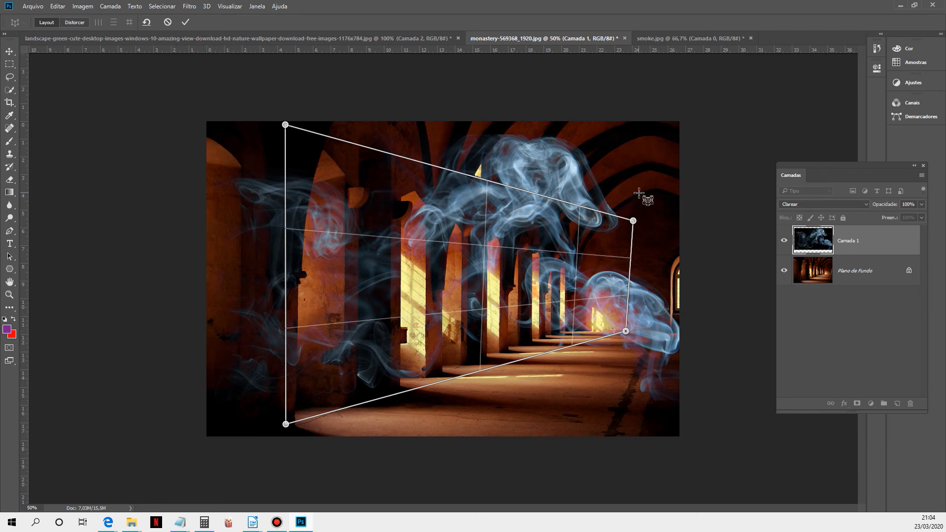
Nudge the upper edge of the perspective plane down slightly and apply the Perspective Warp to the smoke layer.
{"action": "left_click_drag", "start_coordinate": [637, 213], "coordinate": [637, 215]}
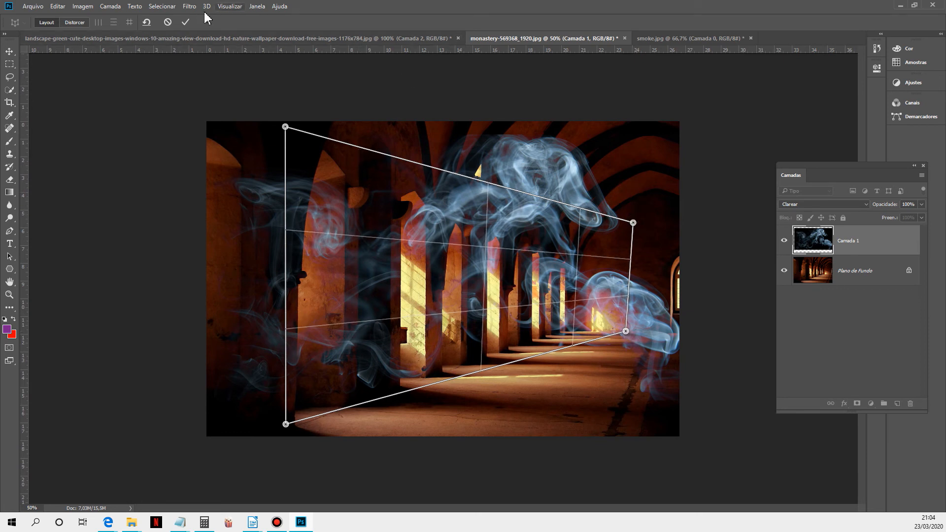
{"action": "left_click", "coordinate": [185, 22]}
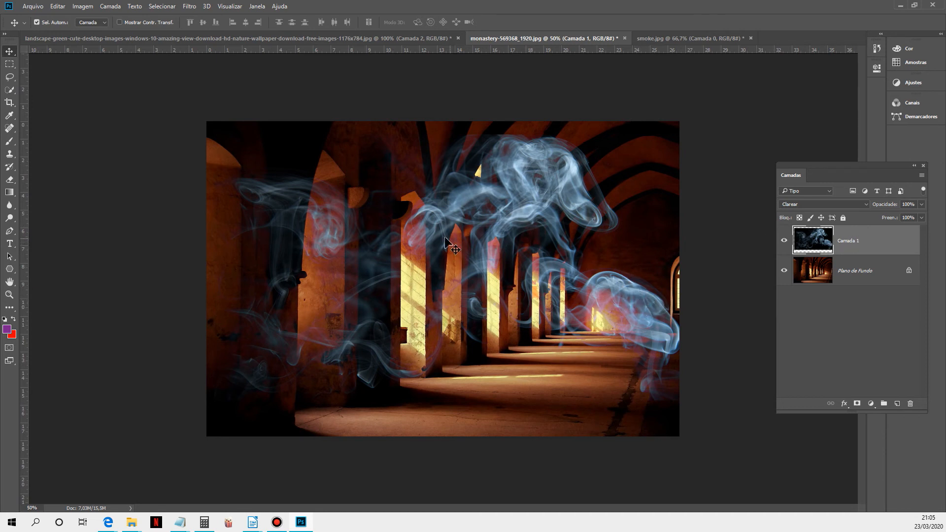
Try a second Perspective Warp on the smoke layer with the whole canvas selected and a plane across most of the photo, ending with no selection.
{"action": "key", "text": "ctrl+a"}
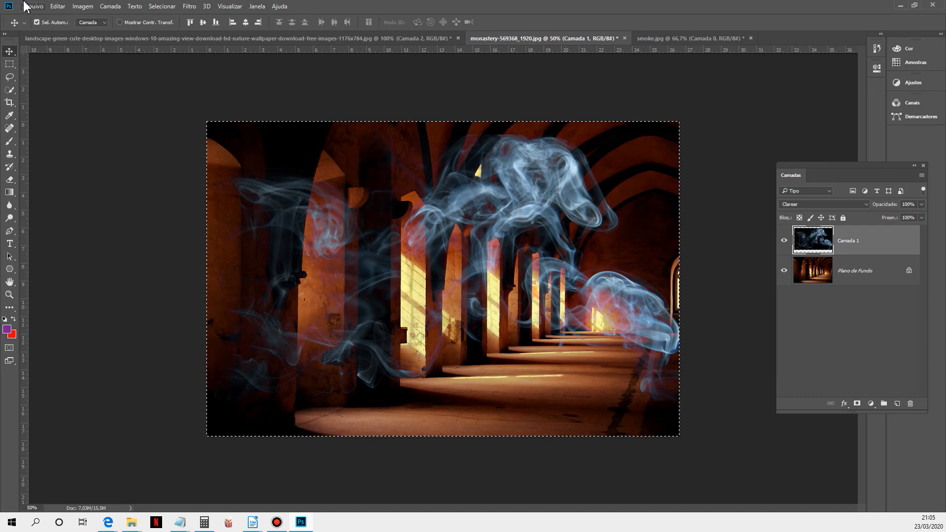
{"action": "left_click", "coordinate": [58, 6]}
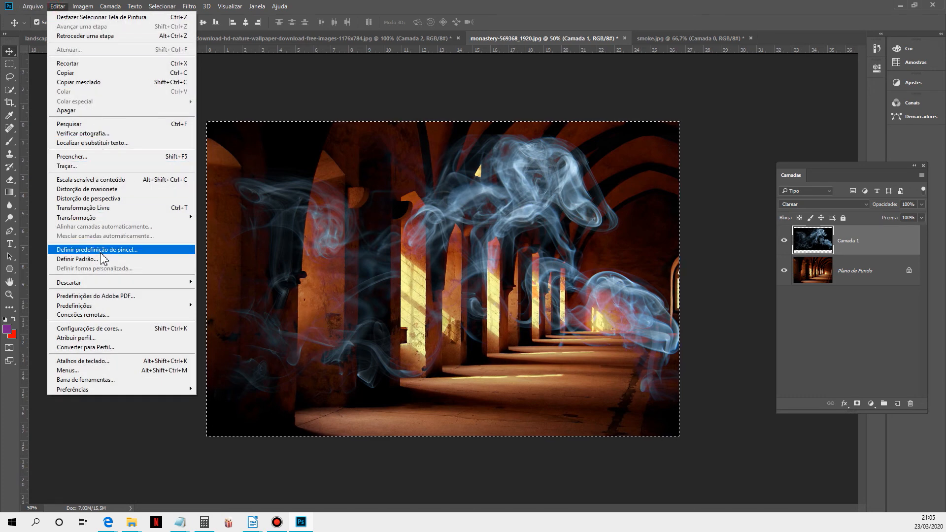
{"action": "left_click", "coordinate": [137, 199]}
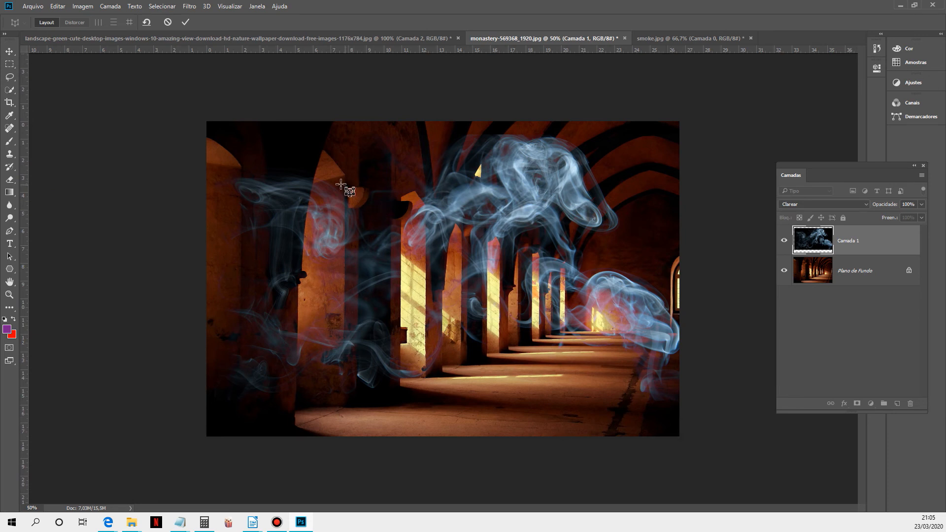
{"action": "left_click_drag", "start_coordinate": [267, 144], "coordinate": [606, 339]}
{"action": "left_click", "coordinate": [186, 21]}
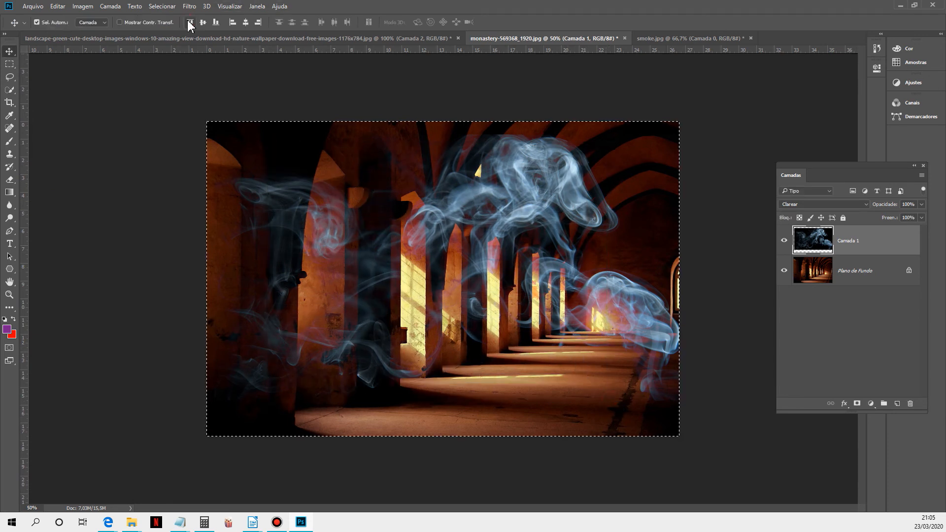
{"action": "key", "text": "ctrl+d"}
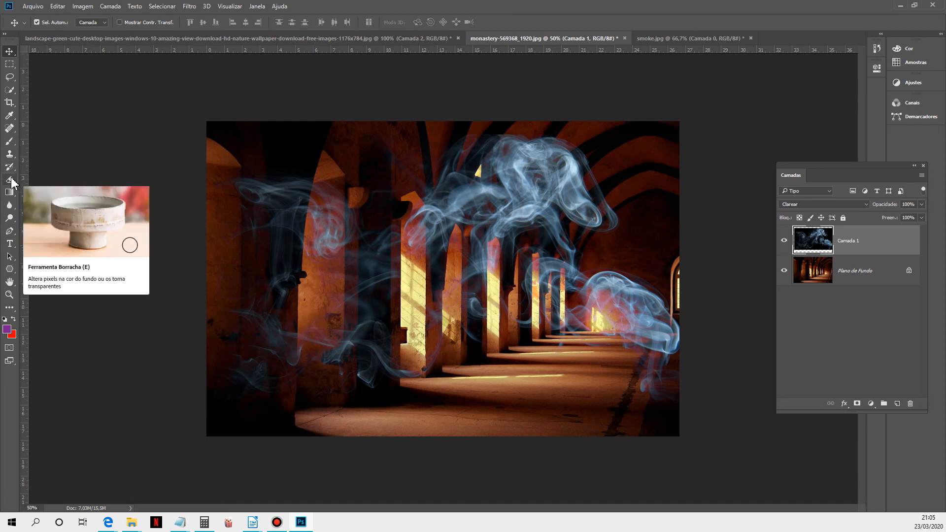
Set up the Brush tool at 300 px with black as the foreground colour.
{"action": "left_click", "coordinate": [9, 141]}
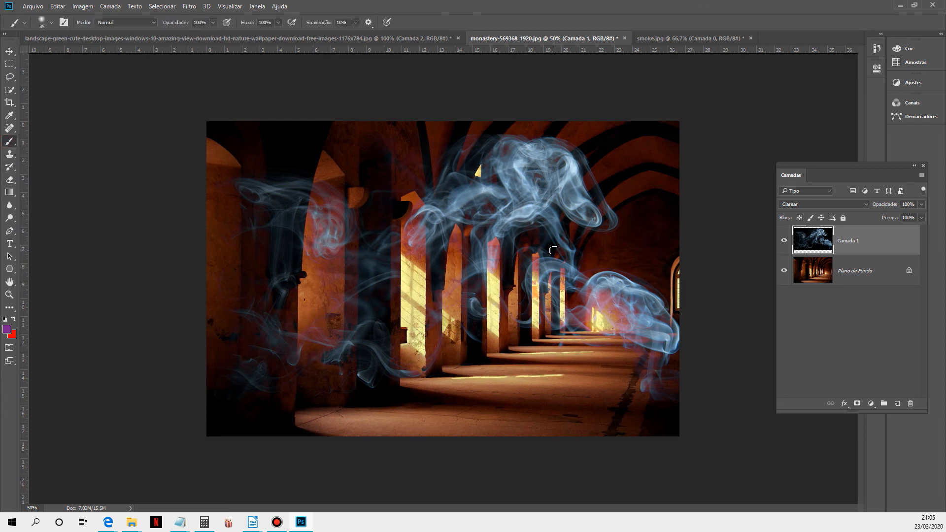
{"action": "key", "text": "bracketright"}
{"action": "key", "text": "bracketright"}
{"action": "key", "text": "bracketright"}
{"action": "key", "text": "bracketright"}
{"action": "key", "text": "bracketright"}
{"action": "key", "text": "bracketright"}
{"action": "key", "text": "bracketright"}
{"action": "key", "text": "bracketright"}
{"action": "left_click", "coordinate": [7, 329]}
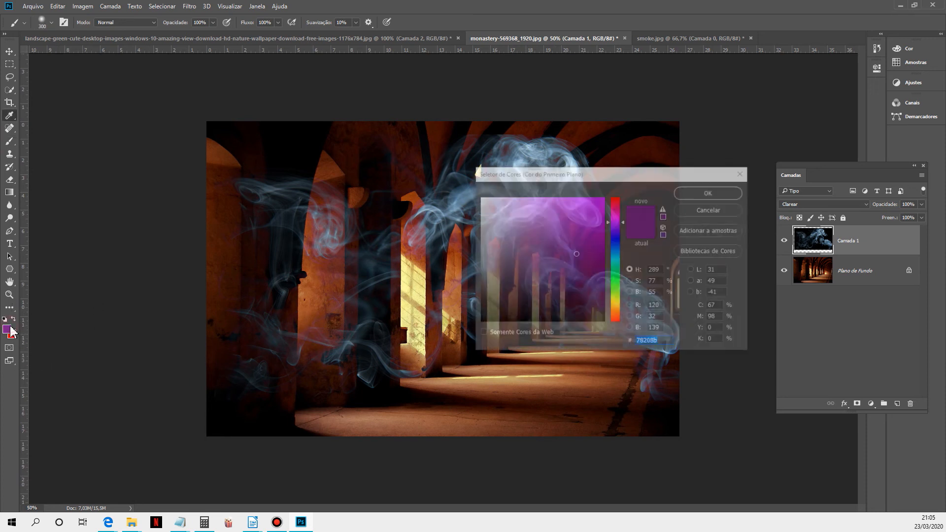
{"action": "left_click_drag", "start_coordinate": [582, 293], "coordinate": [614, 323]}
{"action": "left_click", "coordinate": [708, 193]}
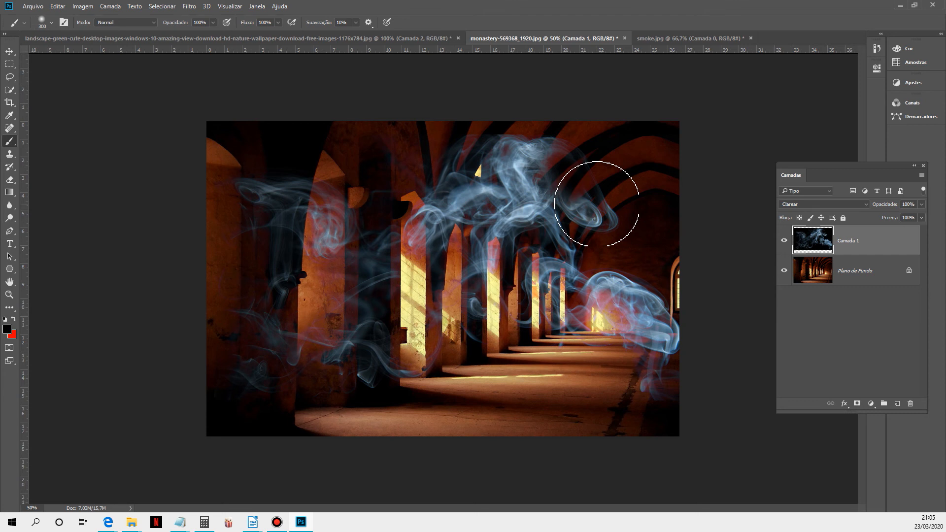
Undo the last brush stroke on the smoke and open the detailed brush settings from the brush presets.
{"action": "key", "text": "ctrl+z"}
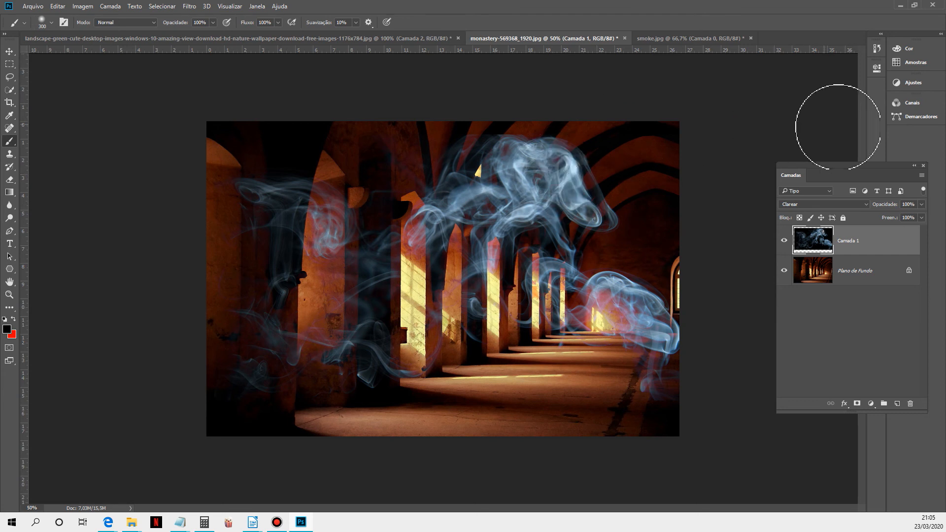
{"action": "left_click", "coordinate": [257, 6]}
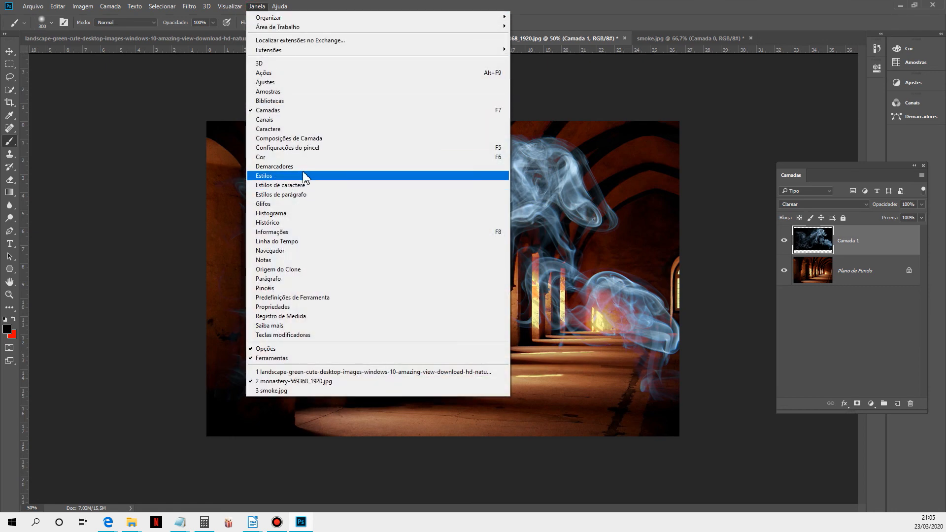
{"action": "left_click", "coordinate": [282, 288]}
{"action": "left_click_drag", "start_coordinate": [864, 212], "coordinate": [862, 361]}
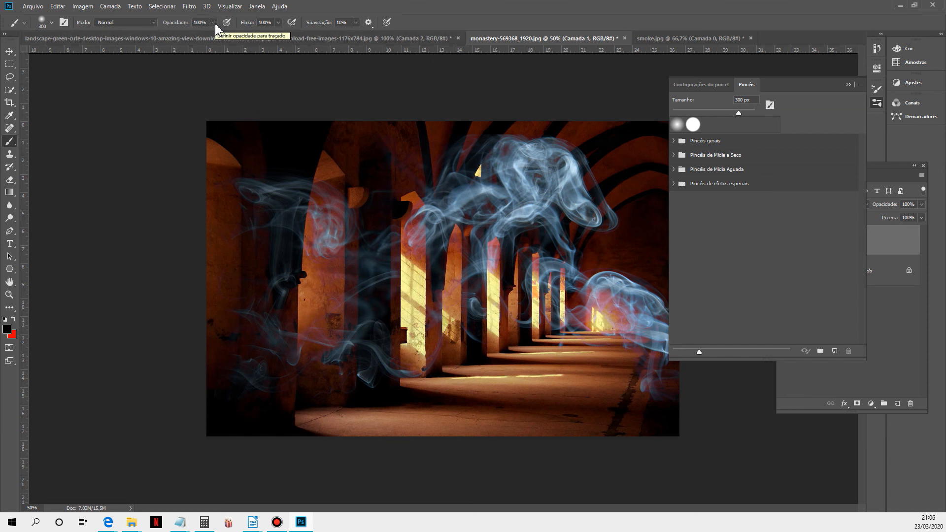
{"action": "left_click", "coordinate": [769, 104]}
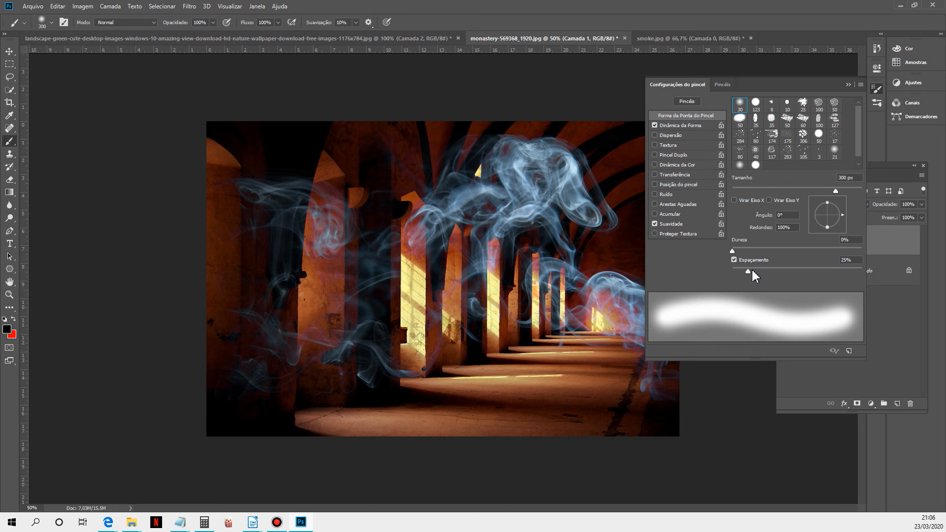
Lower the brush opacity to 46%, soften the large upper smoke plume with black, and collapse the brush settings.
{"action": "left_click", "coordinate": [214, 23]}
{"action": "left_click_drag", "start_coordinate": [215, 28], "coordinate": [190, 42]}
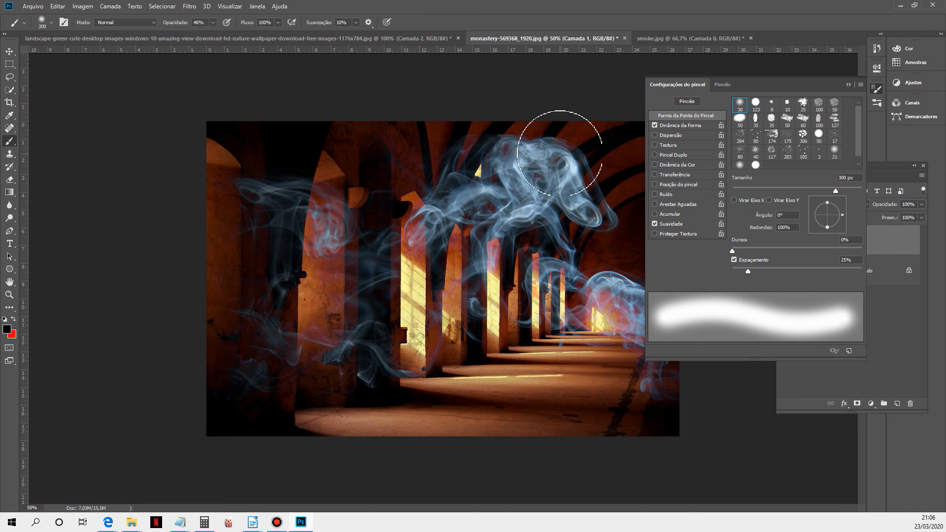
{"action": "left_click_drag", "start_coordinate": [574, 154], "coordinate": [605, 185]}
{"action": "left_click", "coordinate": [847, 85]}
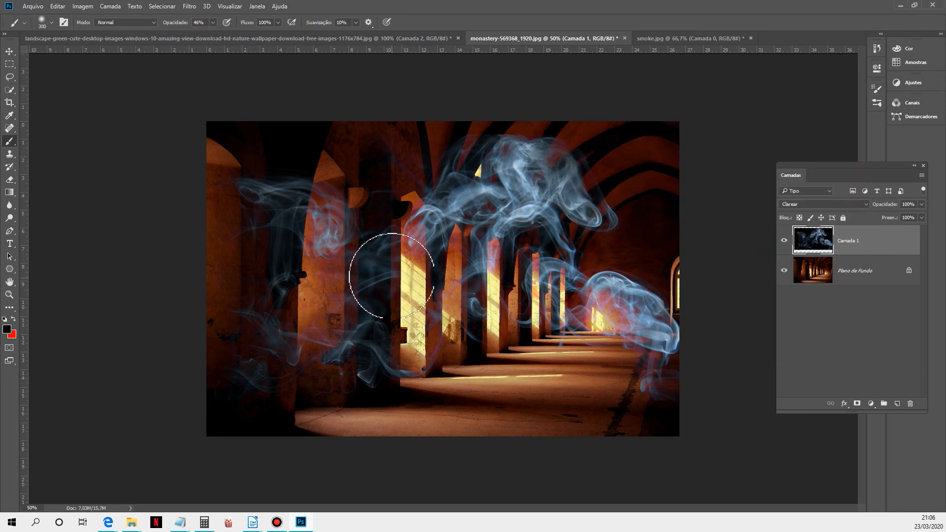
Fade the smoke around the near columns with black strokes, reducing the brush size to 175 px and finally 100 px.
{"action": "mouse_move", "coordinate": [399, 247]}
{"action": "left_mouse_down"}
{"action": "mouse_move", "coordinate": [365, 310]}
{"action": "mouse_move", "coordinate": [349, 266]}
{"action": "mouse_move", "coordinate": [258, 316]}
{"action": "mouse_move", "coordinate": [248, 256]}
{"action": "mouse_move", "coordinate": [273, 293]}
{"action": "mouse_move", "coordinate": [378, 253]}
{"action": "left_mouse_up"}
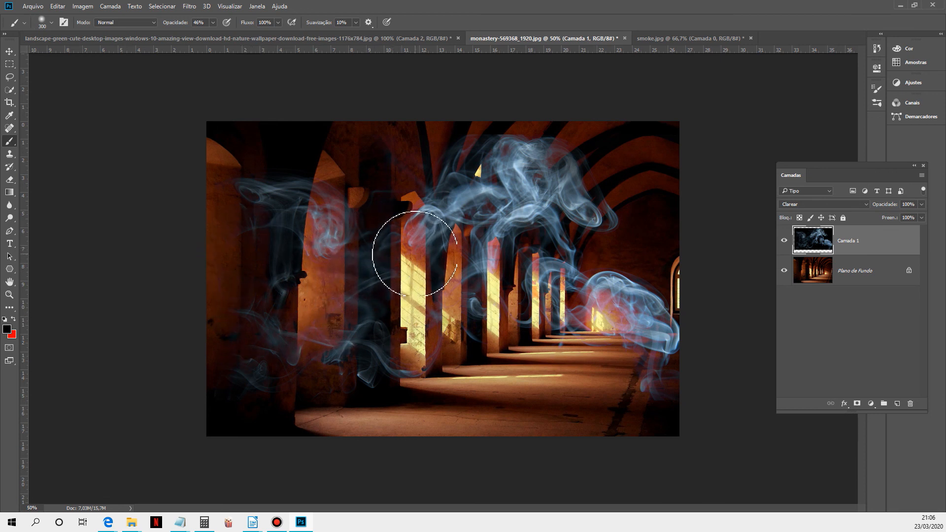
{"action": "key", "text": "bracketleft"}
{"action": "key", "text": "bracketleft"}
{"action": "key", "text": "bracketleft"}
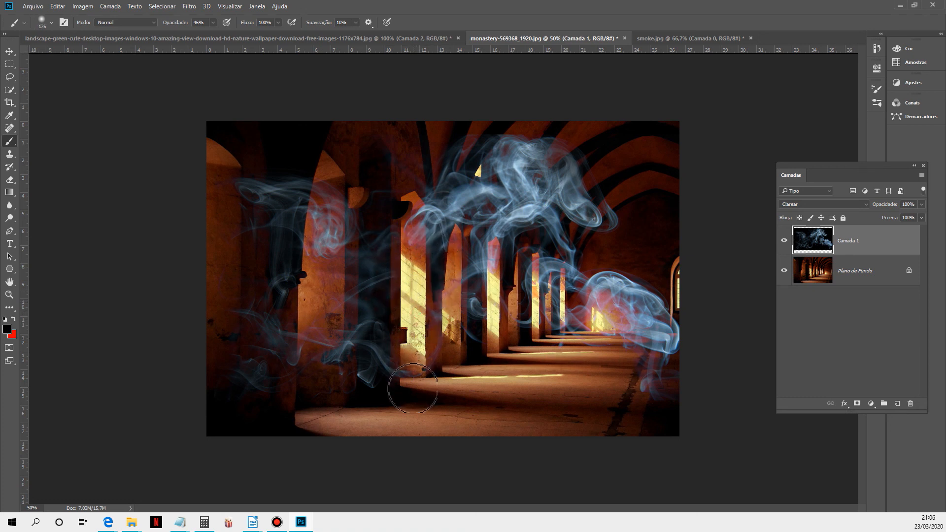
{"action": "key", "text": "bracketleft"}
{"action": "key", "text": "bracketleft"}
{"action": "key", "text": "bracketleft"}
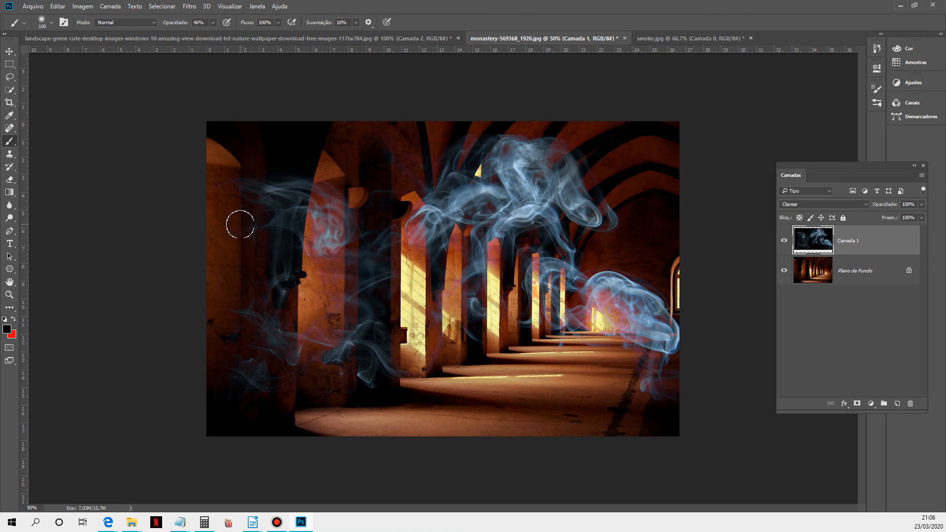
Enlarge the brush to 200 px and fade the smoke wisps beside the nearest arch with black.
{"action": "key", "text": "bracketright"}
{"action": "key", "text": "bracketright"}
{"action": "key", "text": "bracketright"}
{"action": "key", "text": "bracketright"}
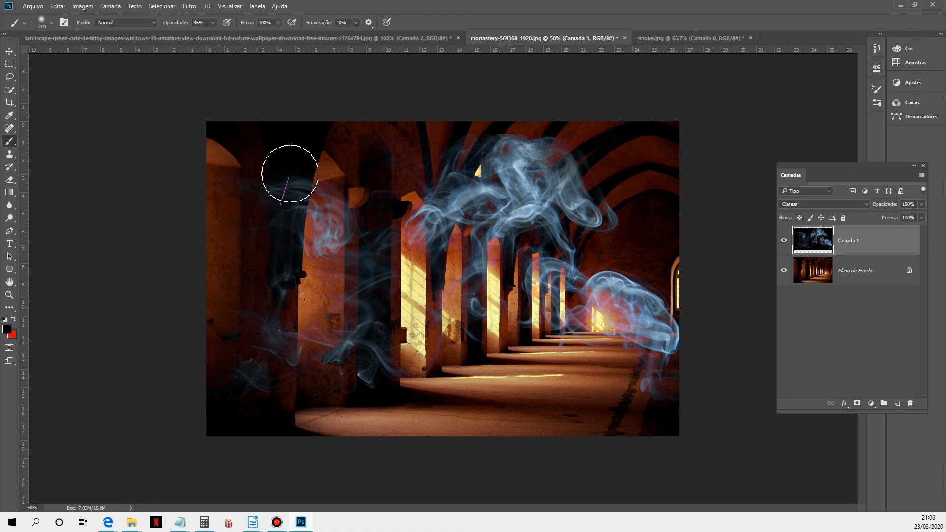
{"action": "mouse_move", "coordinate": [280, 197]}
{"action": "left_mouse_down"}
{"action": "mouse_move", "coordinate": [234, 200]}
{"action": "mouse_move", "coordinate": [257, 184]}
{"action": "left_mouse_up"}
Enlarge the brush to 600 px, paint out the smoke down the nearest dark wall, and switch to the Move tool.
{"action": "key", "text": "bracketright"}
{"action": "key", "text": "bracketright"}
{"action": "key", "text": "bracketright"}
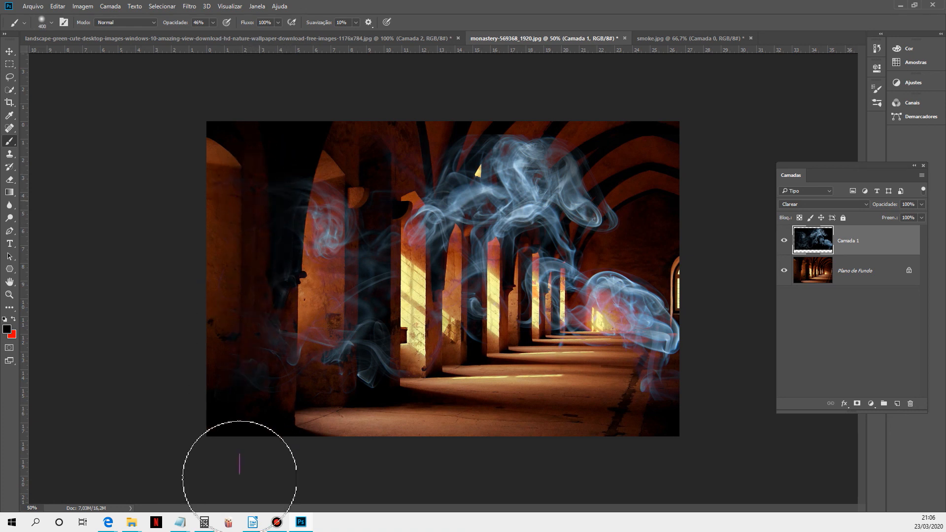
{"action": "key", "text": "bracketright"}
{"action": "key", "text": "bracketright"}
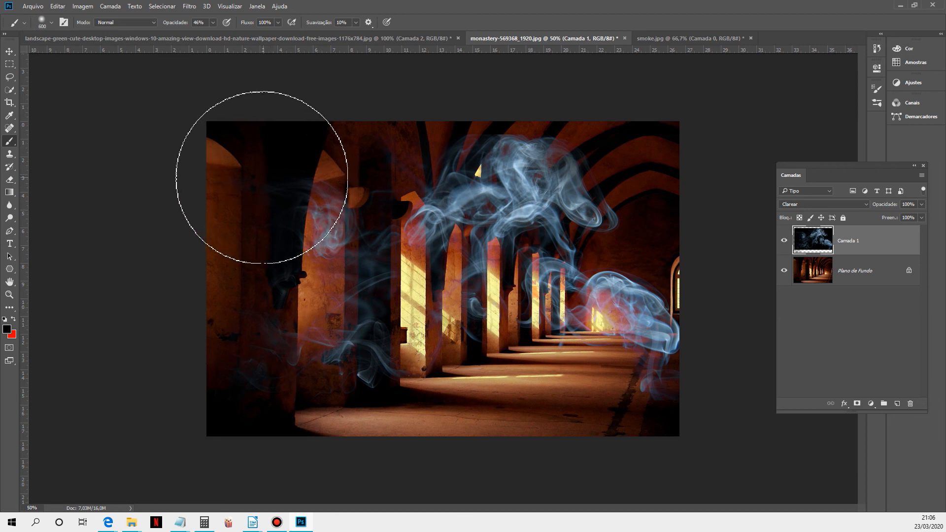
{"action": "mouse_move", "coordinate": [251, 150]}
{"action": "left_mouse_down"}
{"action": "mouse_move", "coordinate": [224, 396]}
{"action": "mouse_move", "coordinate": [243, 370]}
{"action": "mouse_move", "coordinate": [241, 380]}
{"action": "mouse_move", "coordinate": [257, 175]}
{"action": "mouse_move", "coordinate": [237, 389]}
{"action": "left_mouse_up"}
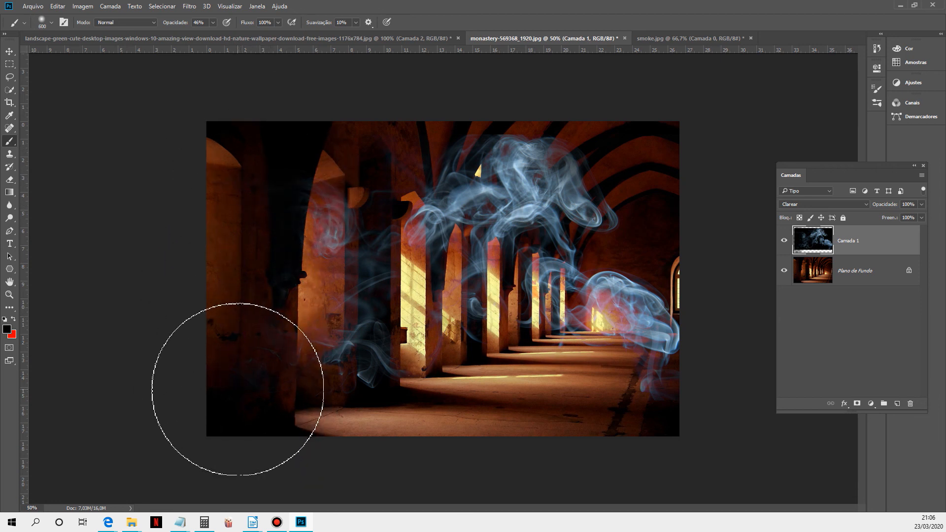
{"action": "left_click", "coordinate": [11, 53]}
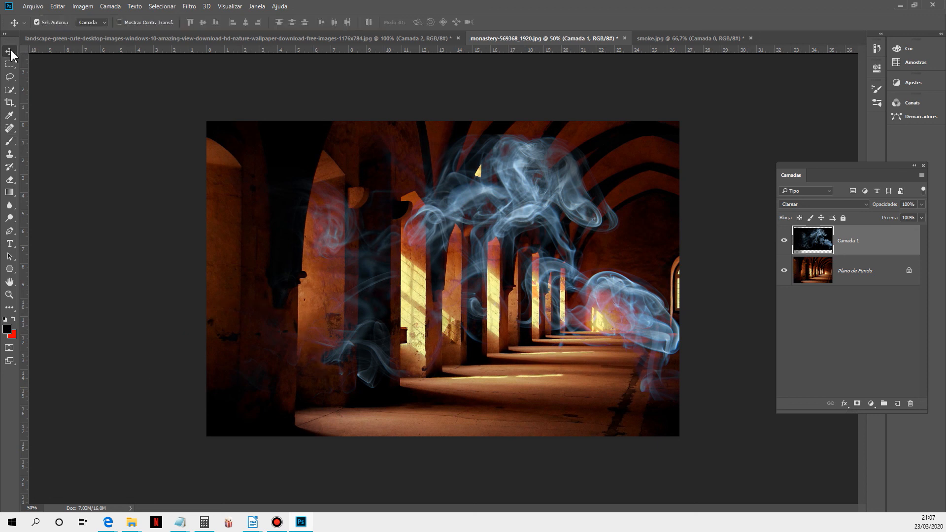